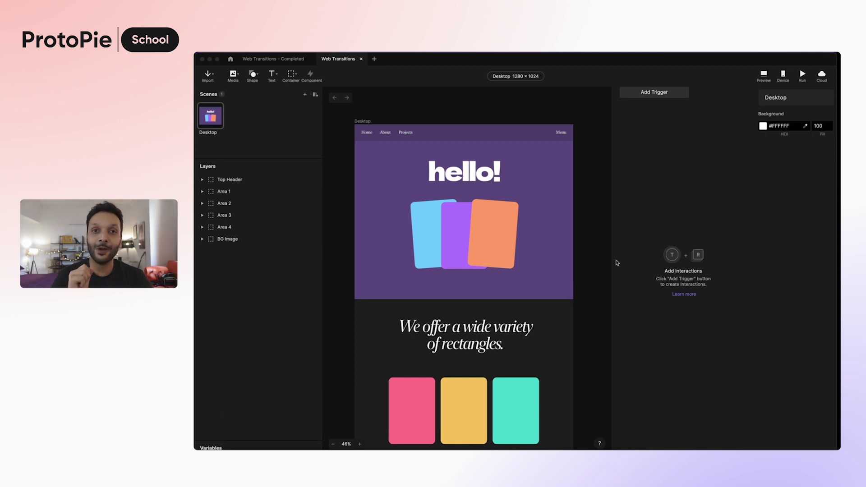
# Step: Switch from ProtoPie to the Safari space showing the cred.club homepage
pyautogui.click(627, 264)
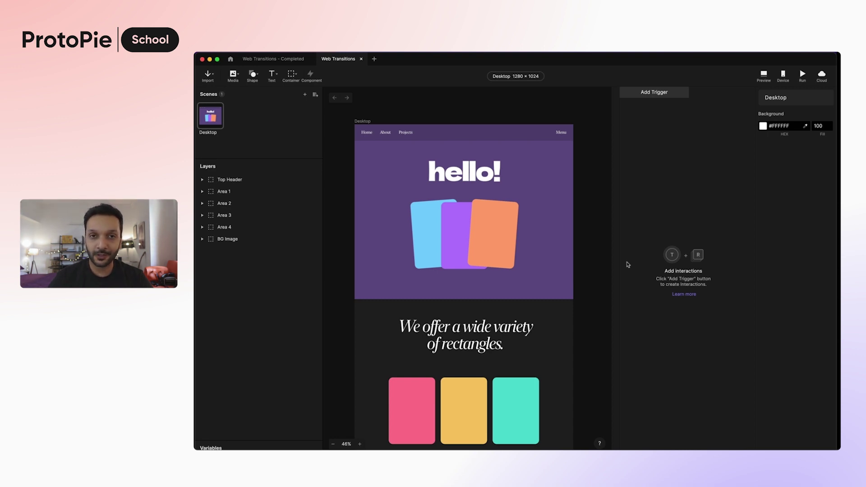
pyautogui.hotkey('ctrl', 'Right')
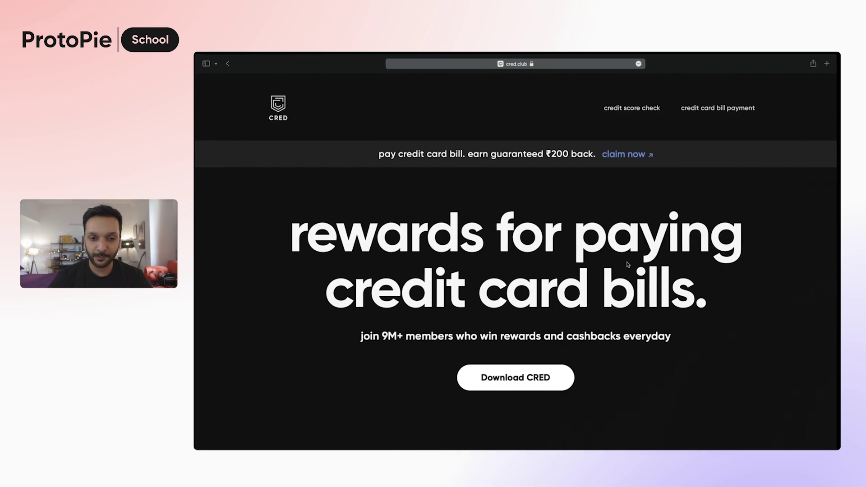
# Step: Scroll down through the cred.club landing page section by section as a reference
pyautogui.scroll(-1, 628, 264)
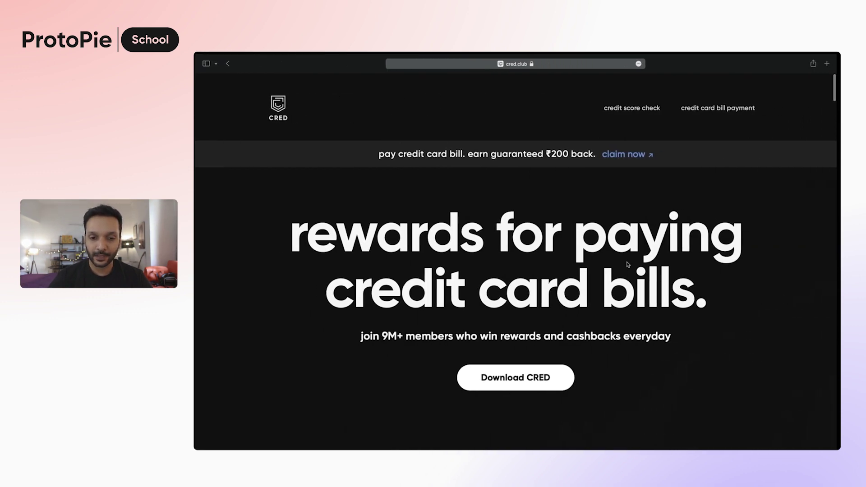
pyautogui.scroll(-6, 628, 264)
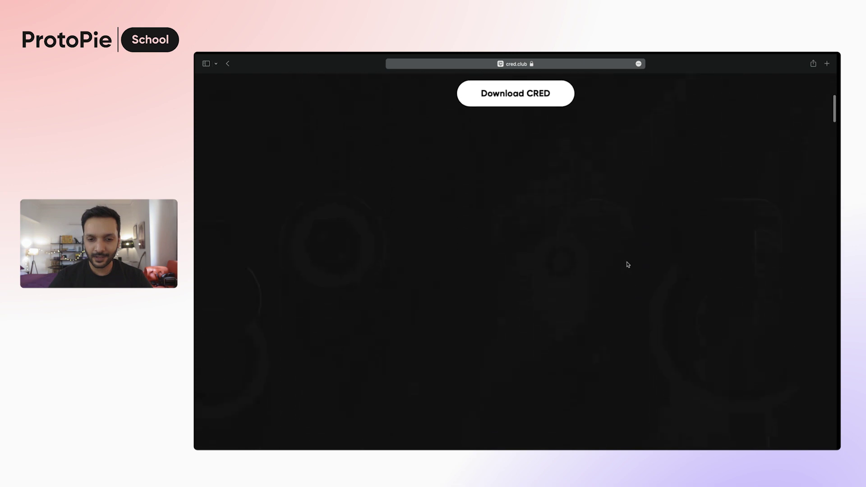
pyautogui.scroll(-3, 627, 264)
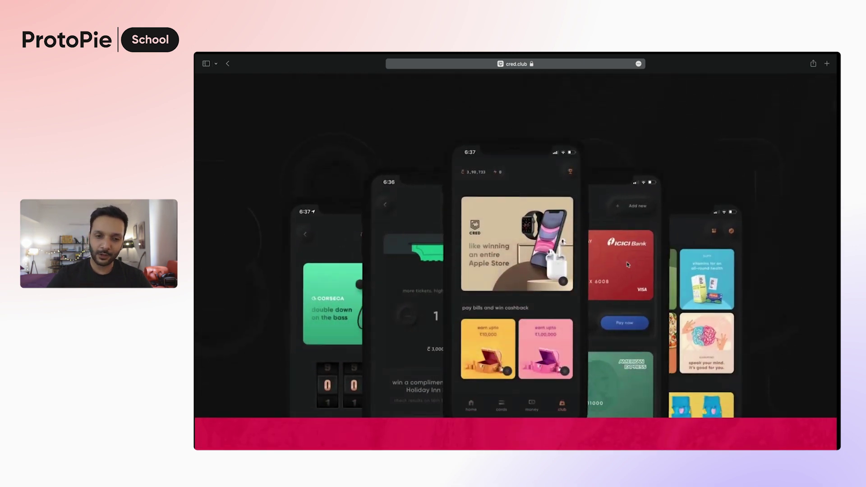
pyautogui.scroll(-3, 627, 264)
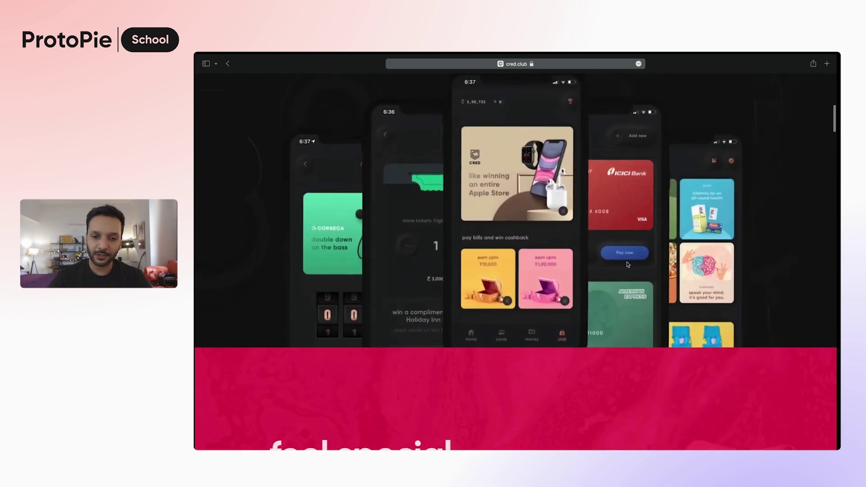
pyautogui.scroll(-9, 627, 265)
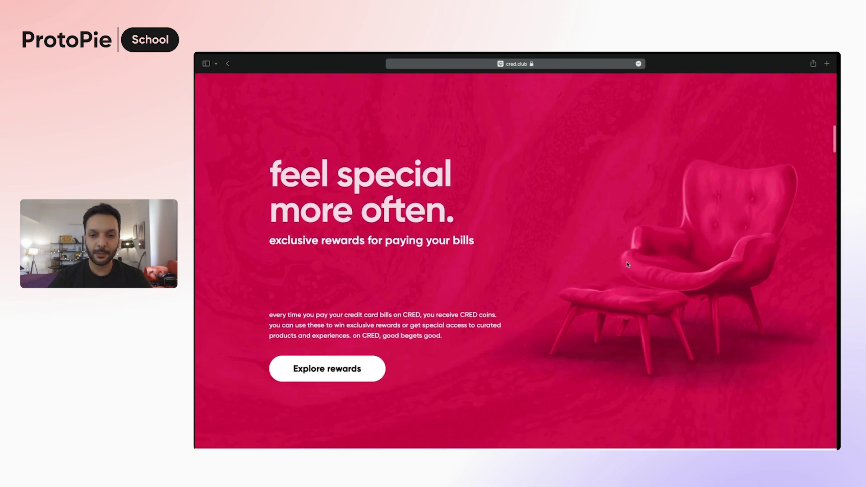
pyautogui.scroll(-16, 627, 264)
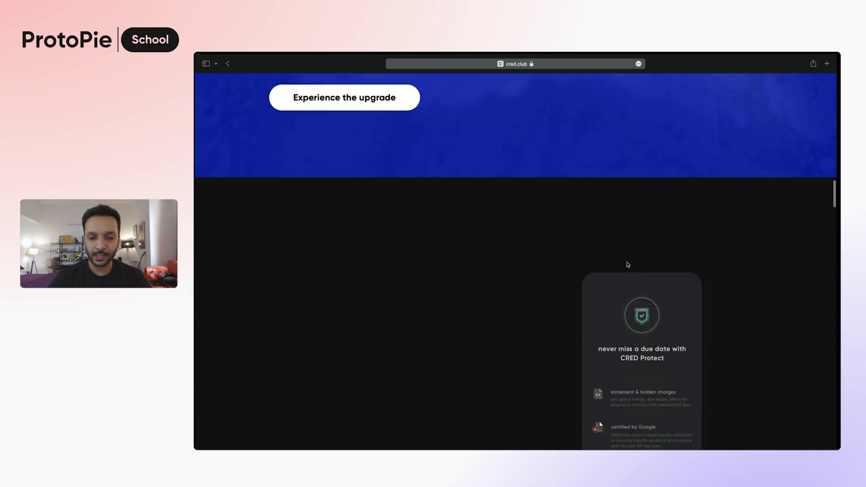
pyautogui.scroll(-5, 627, 265)
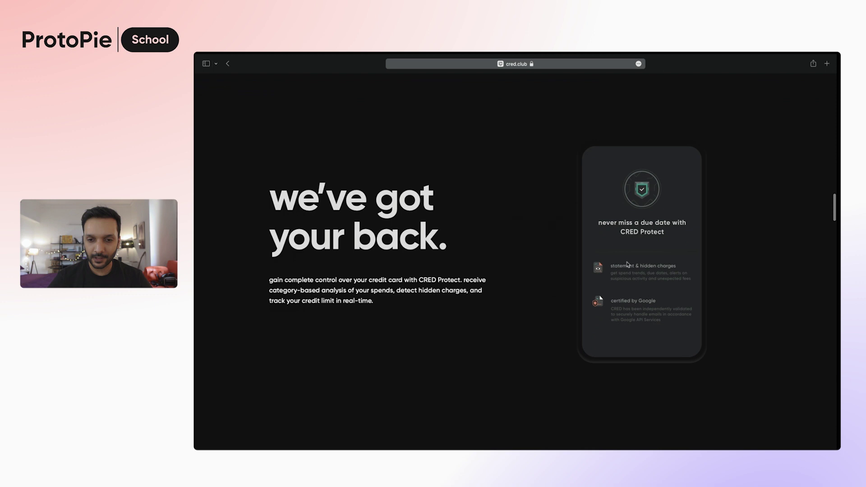
pyautogui.scroll(-10, 628, 264)
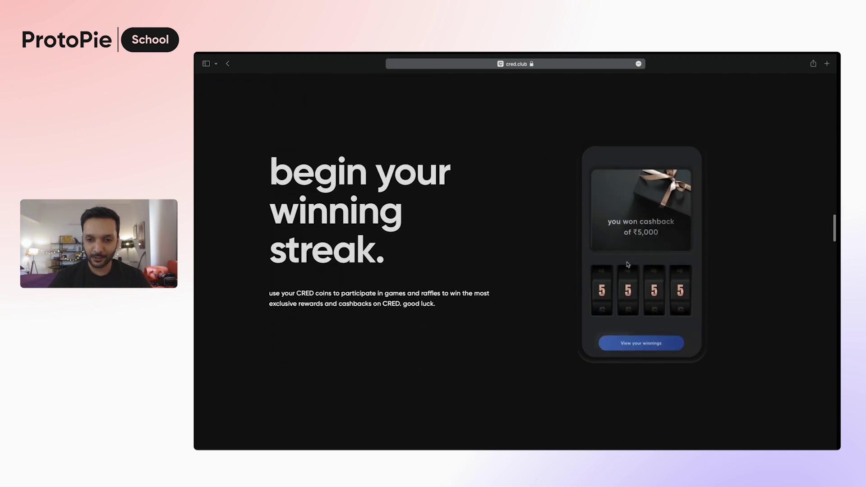
pyautogui.scroll(-10, 627, 264)
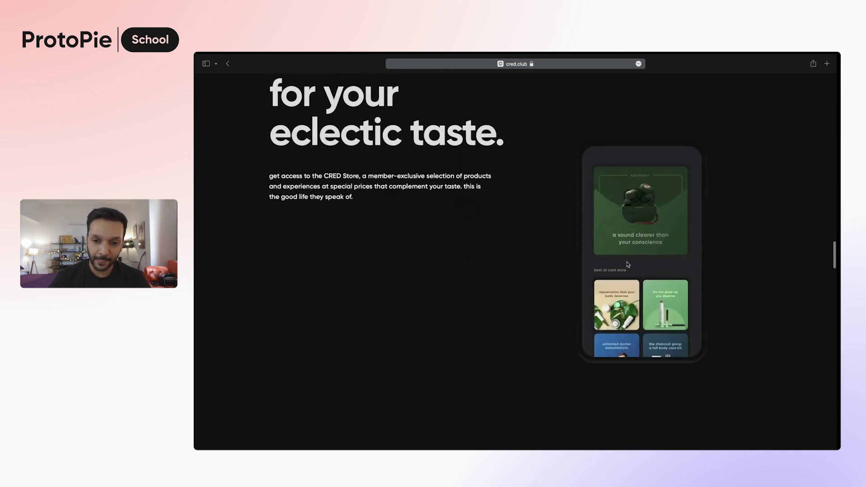
pyautogui.scroll(-8, 628, 264)
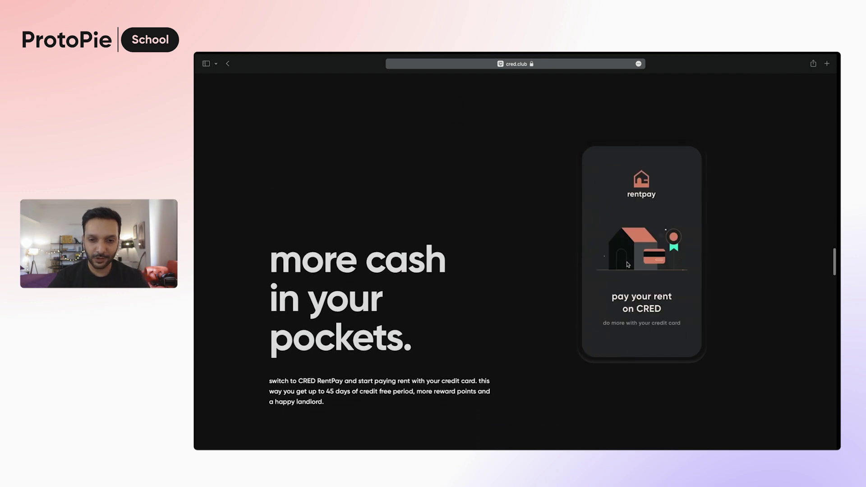
pyautogui.scroll(-10, 628, 265)
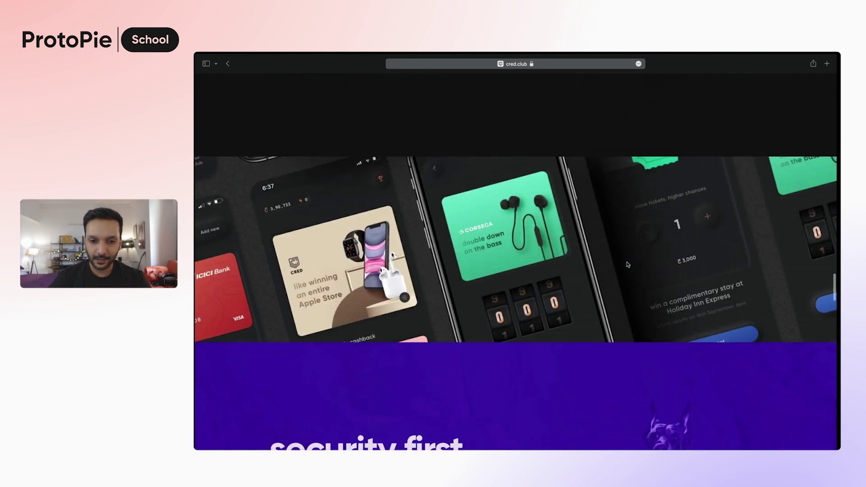
pyautogui.scroll(-10, 602, 251)
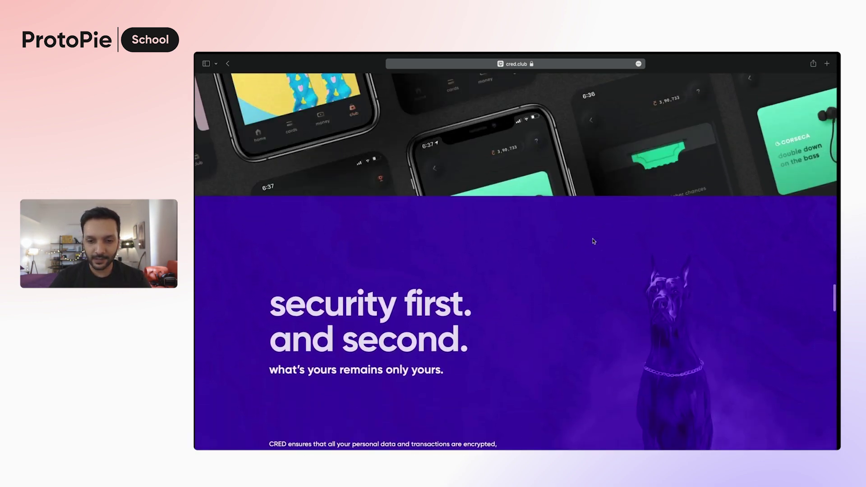
pyautogui.scroll(-15, 594, 241)
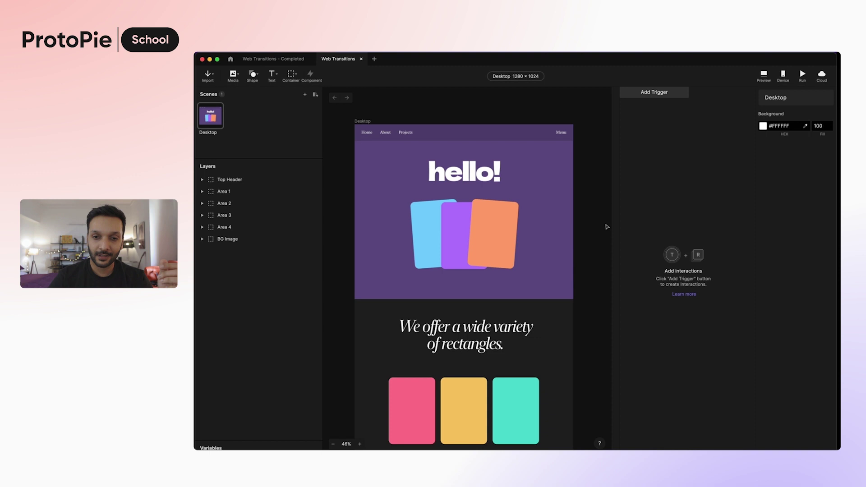
pyautogui.click(296, 59)
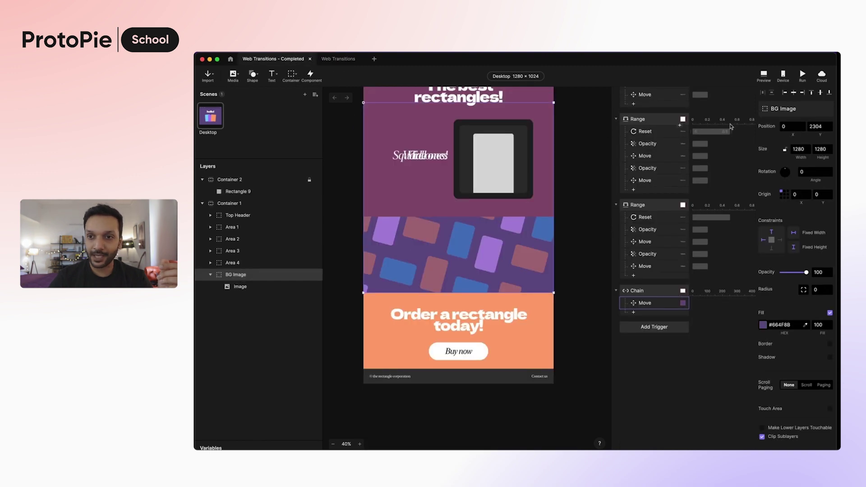
pyautogui.click(763, 75)
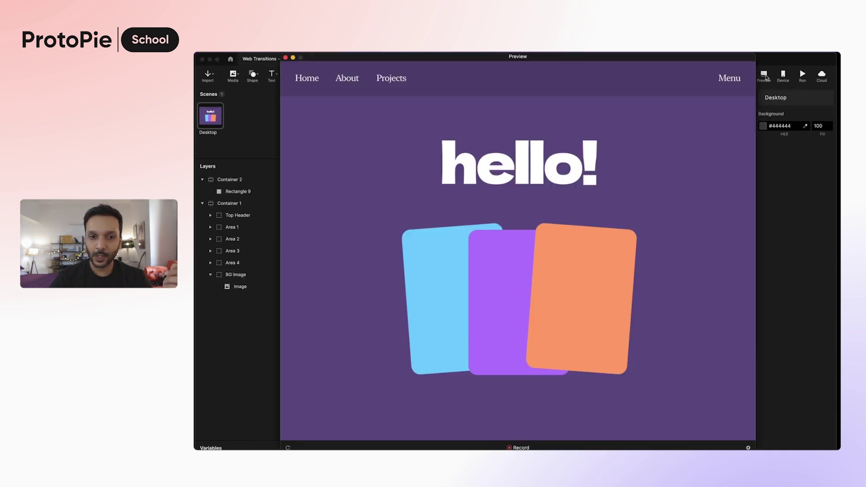
pyautogui.click(288, 448)
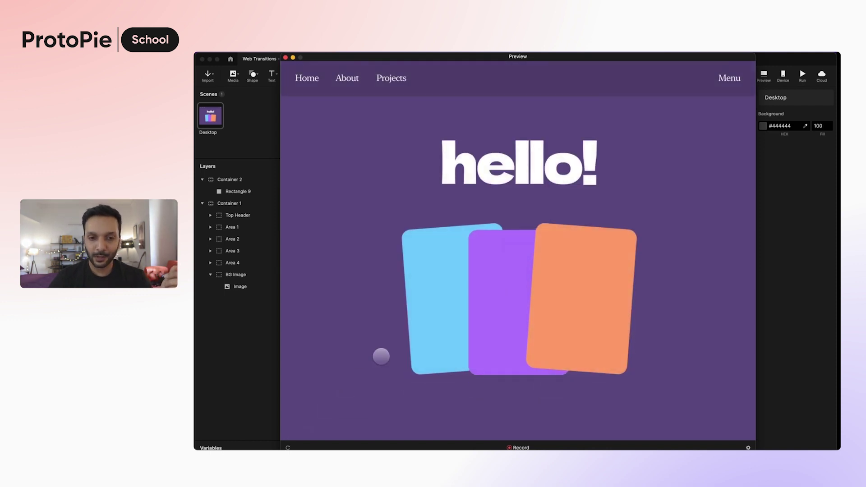
pyautogui.scroll(-5, 381, 356)
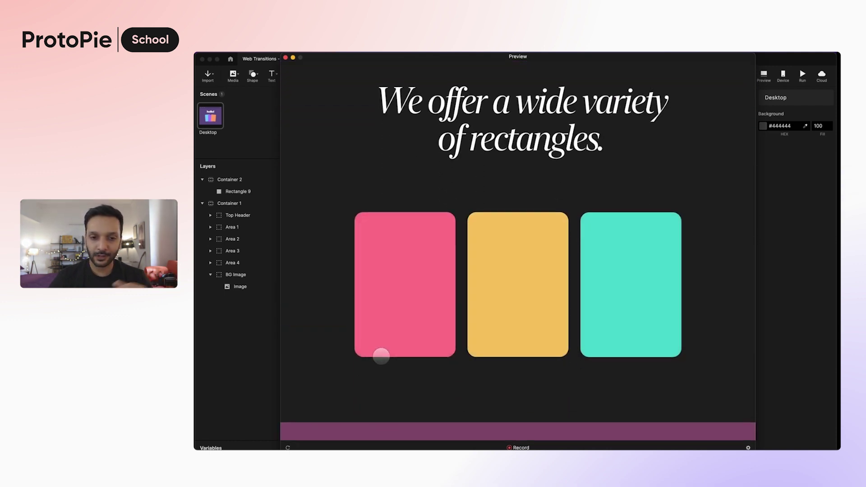
pyautogui.scroll(-2, 381, 356)
pyautogui.scroll(-5, 381, 356)
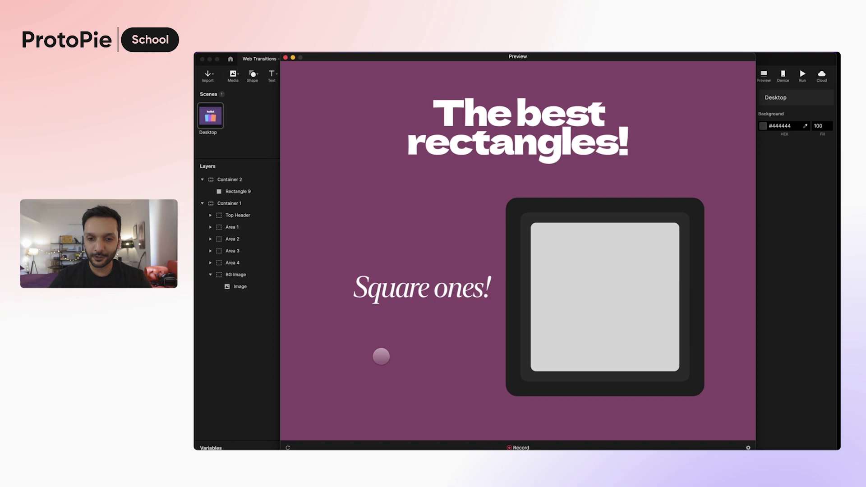
pyautogui.scroll(-3, 381, 357)
pyautogui.scroll(-6, 381, 356)
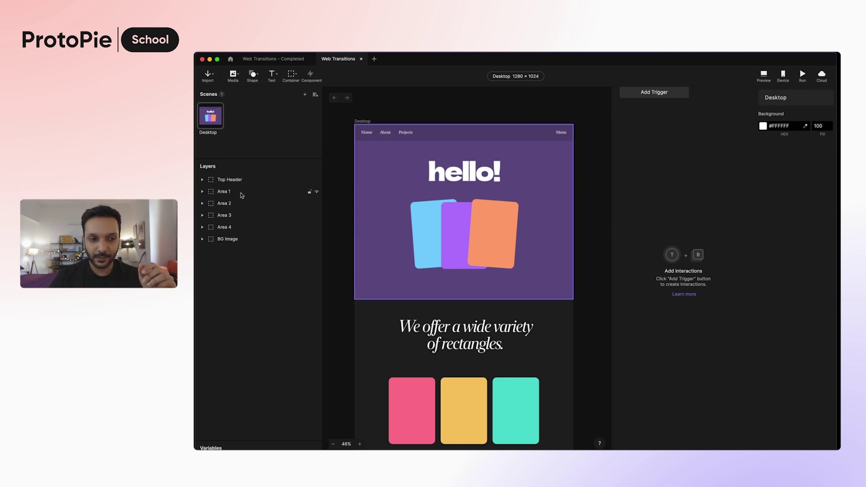
# Step: Inspect the Area 1 to Area 4 sections, then scroll back up to the nav bar and hello! header
pyautogui.click(240, 193)
pyautogui.scroll(-3, 385, 232)
pyautogui.scroll(-3, 384, 231)
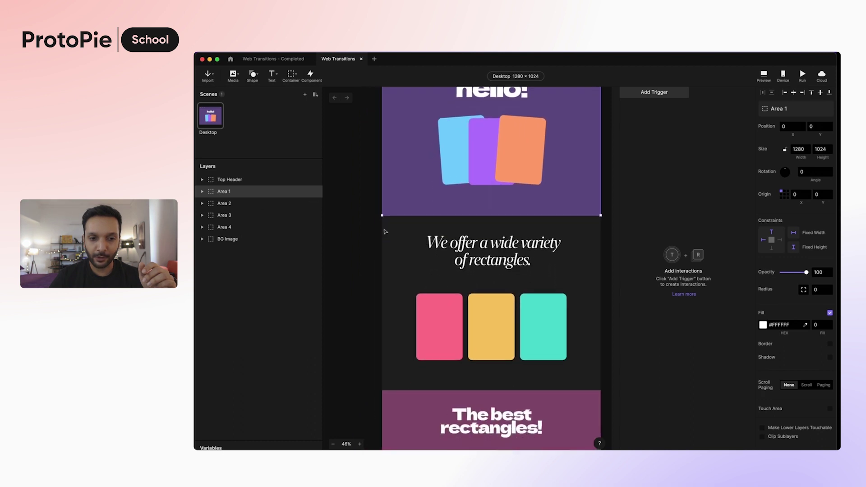
pyautogui.click(281, 204)
pyautogui.scroll(-3, 381, 251)
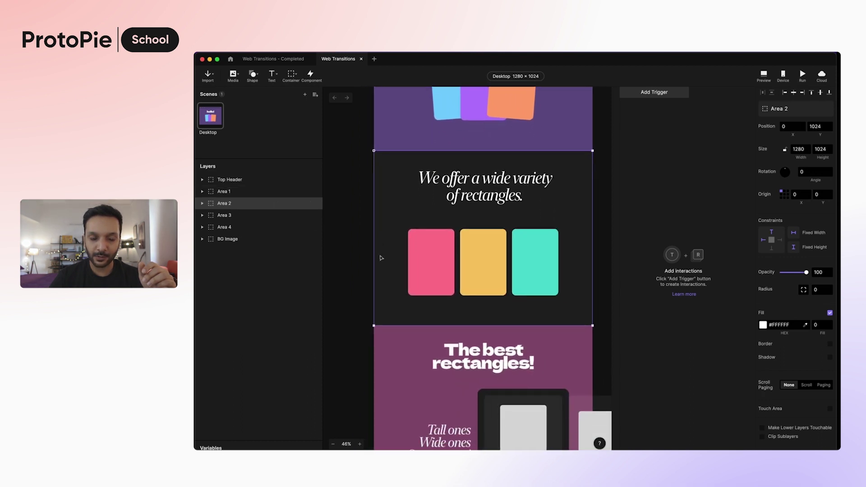
pyautogui.click(318, 216)
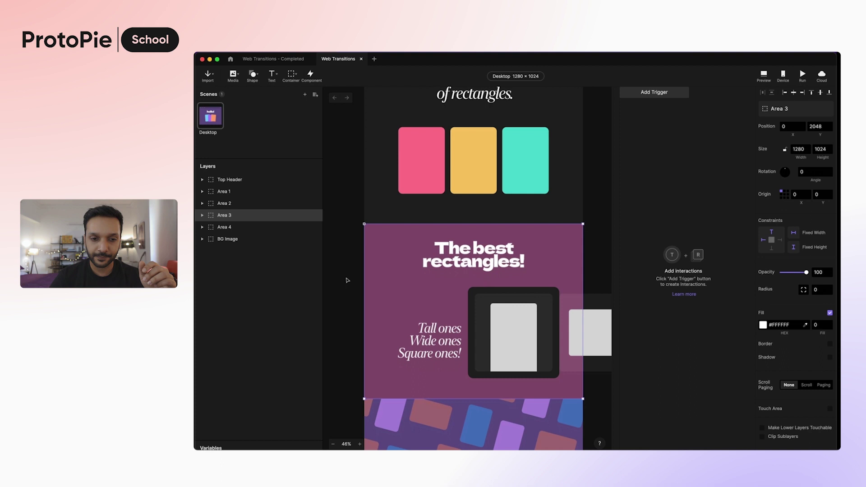
pyautogui.click(274, 231)
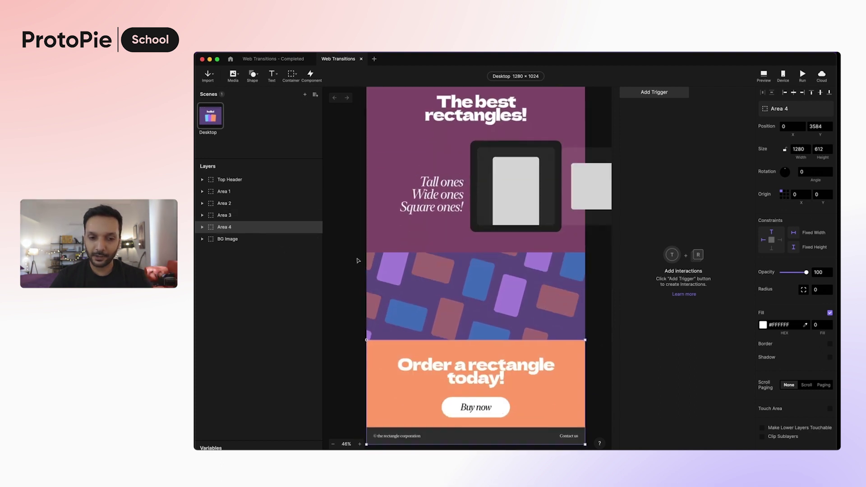
pyautogui.scroll(10, 358, 261)
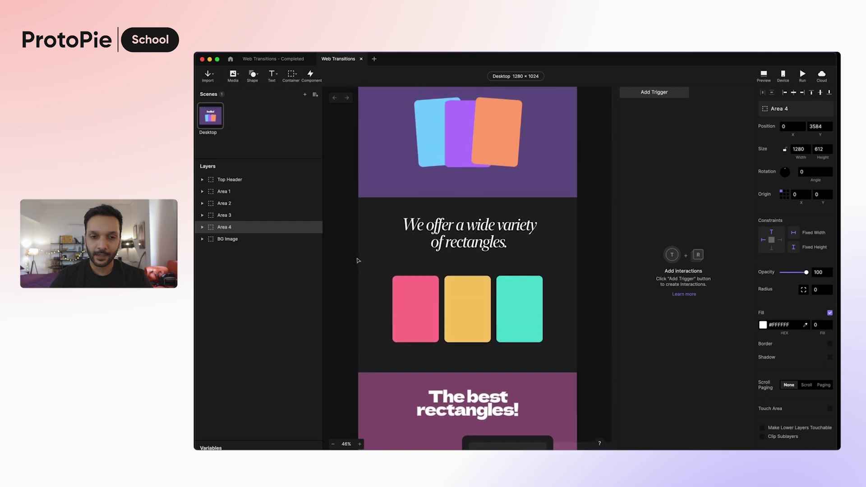
pyautogui.scroll(5, 358, 261)
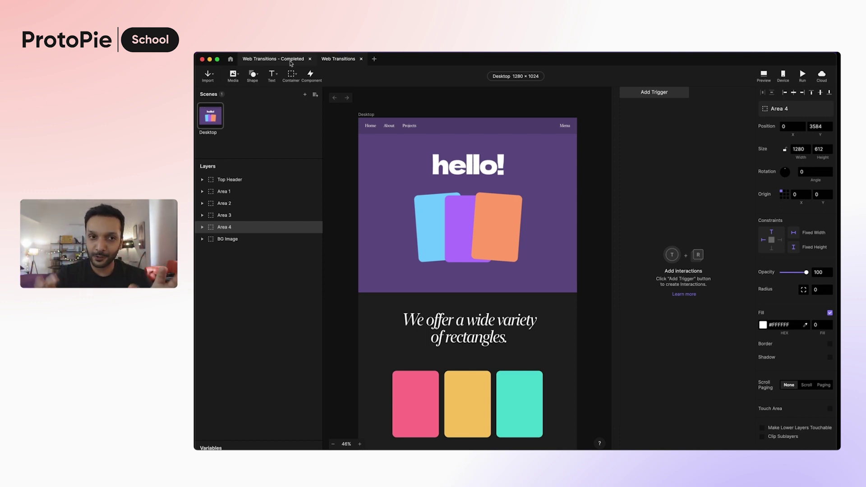
pyautogui.click(291, 63)
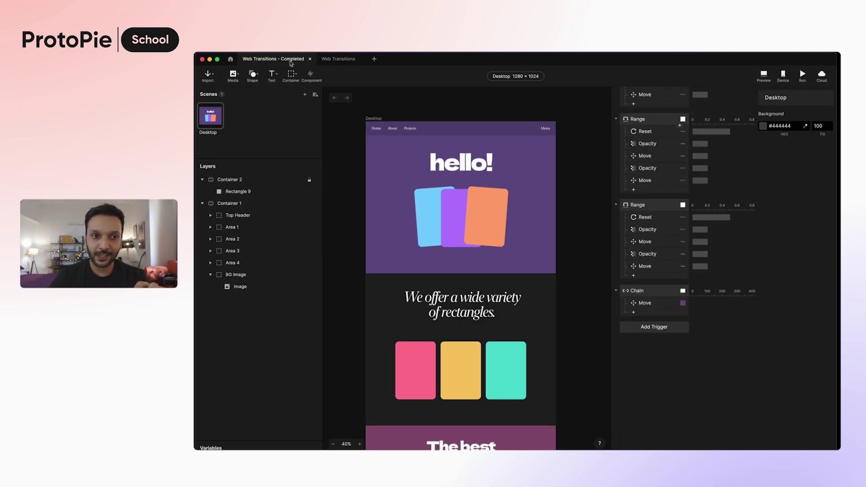
pyautogui.click(762, 76)
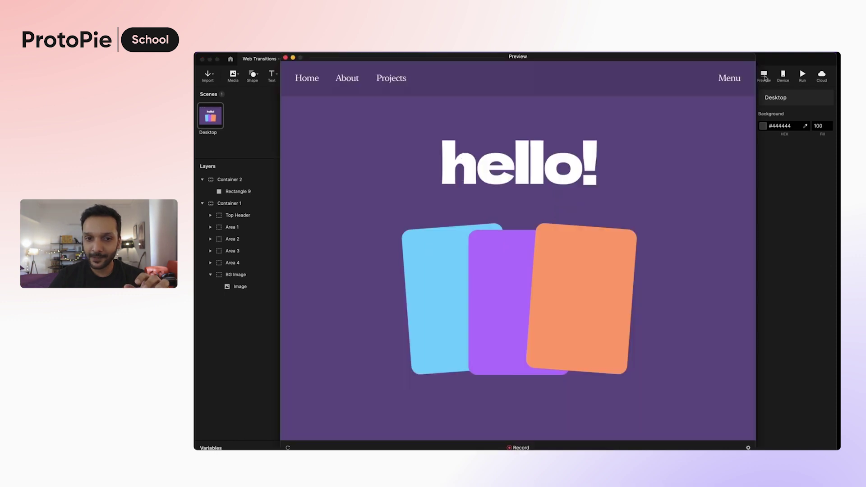
pyautogui.click(290, 448)
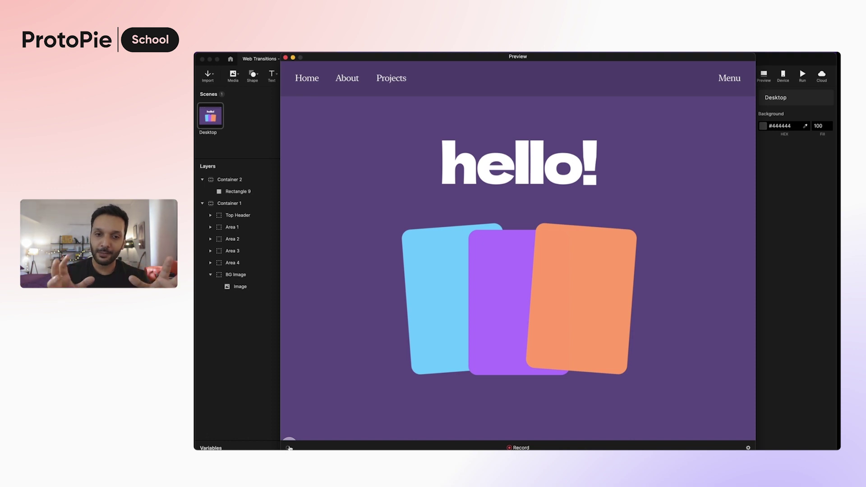
pyautogui.click(268, 64)
pyautogui.click(336, 61)
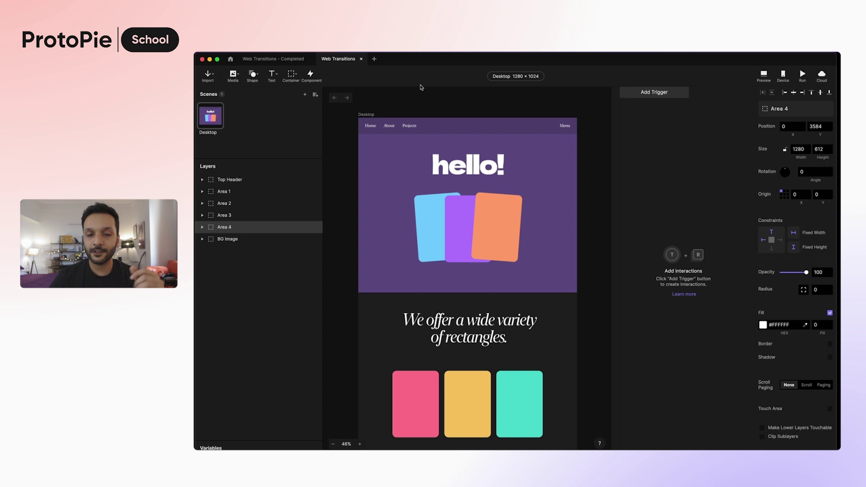
# Step: Add a Start trigger from the Conditional trigger types
pyautogui.click(661, 96)
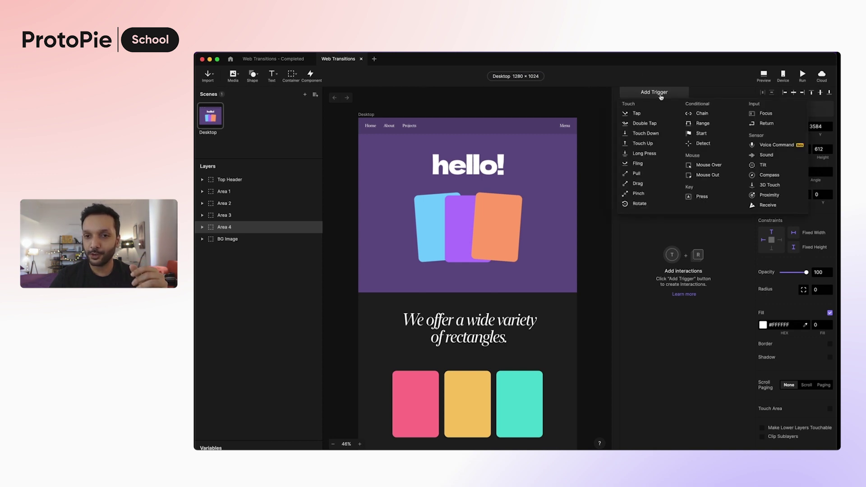
pyautogui.click(695, 134)
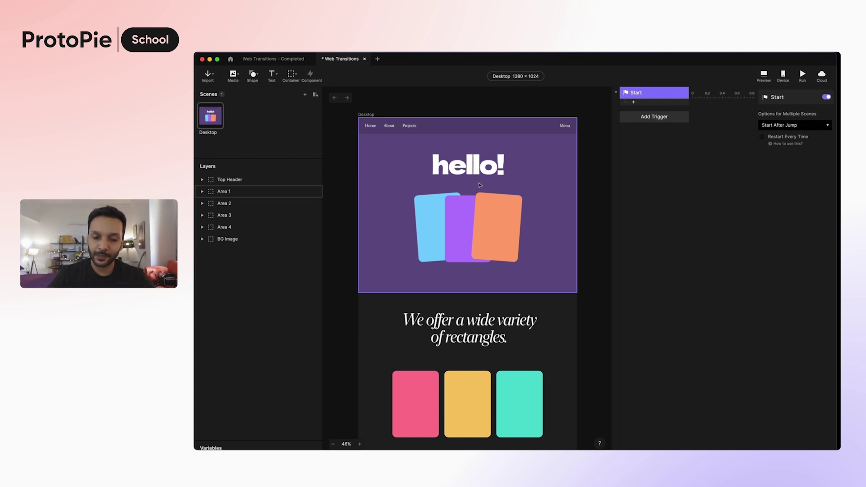
# Step: Add a Move response that moves Top Header to Y -96 on start
pyautogui.click(546, 133)
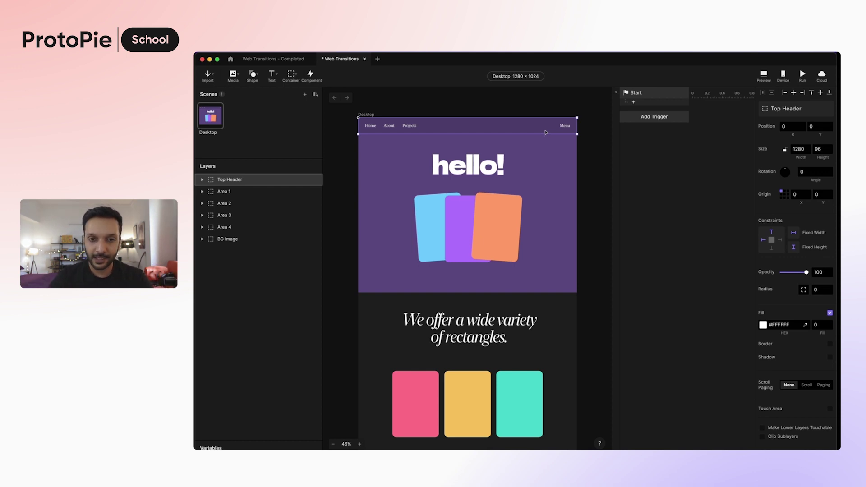
pyautogui.moveTo(546, 132); pyautogui.dragTo(547, 117)
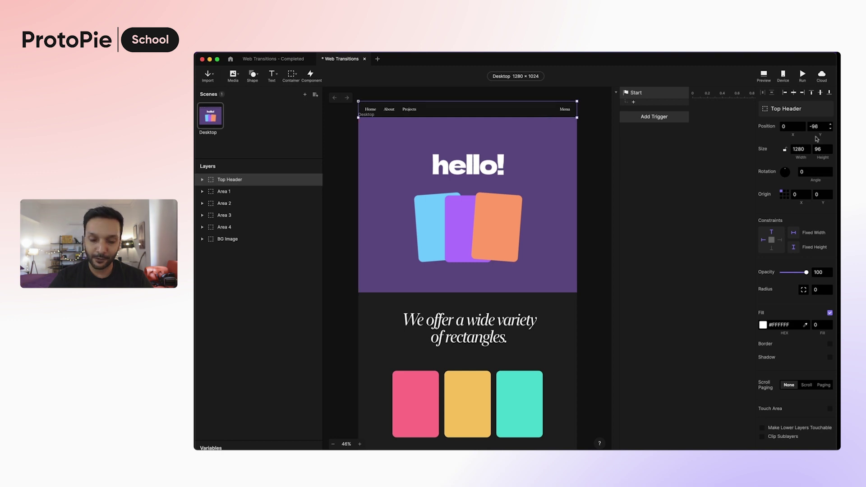
pyautogui.press('super+z')
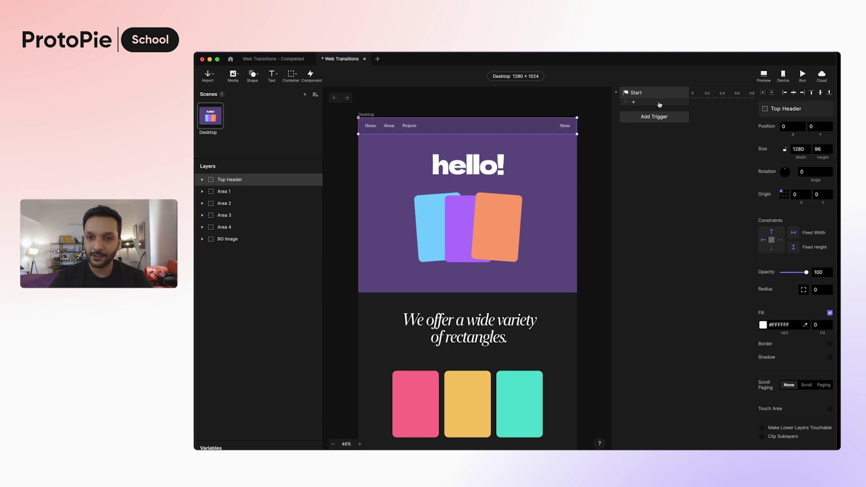
pyautogui.click(659, 103)
pyautogui.click(657, 111)
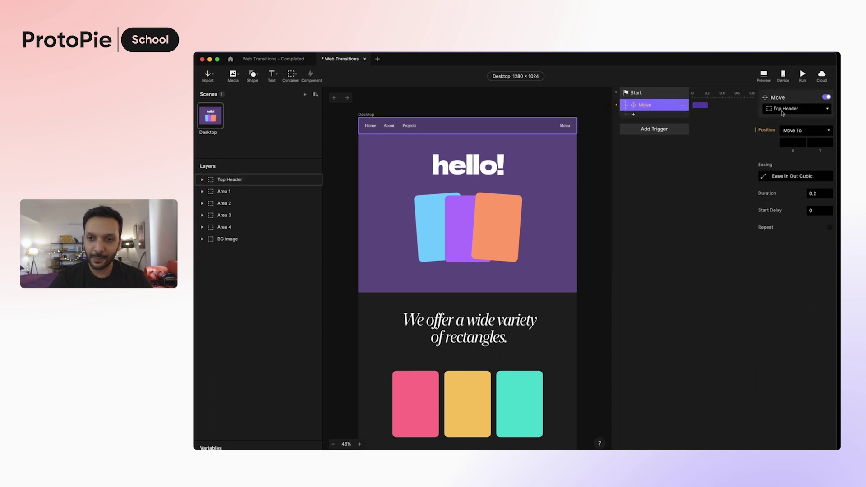
pyautogui.click(815, 144)
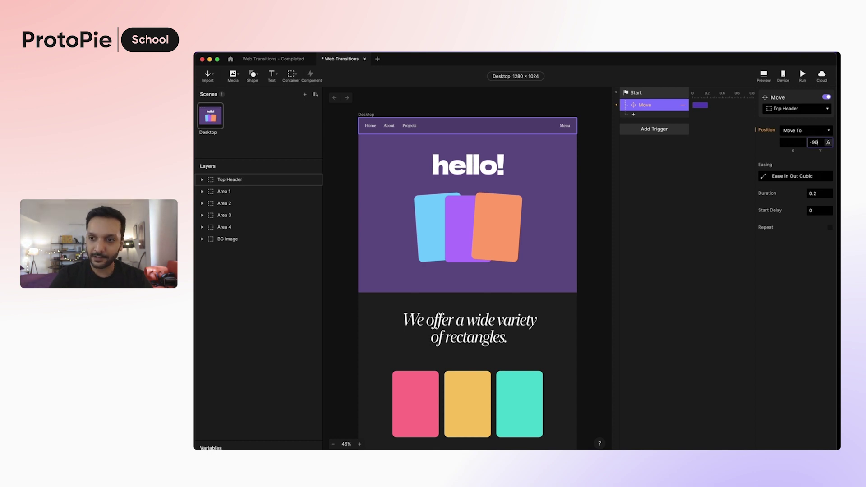
pyautogui.write('-96')
pyautogui.press('Return')
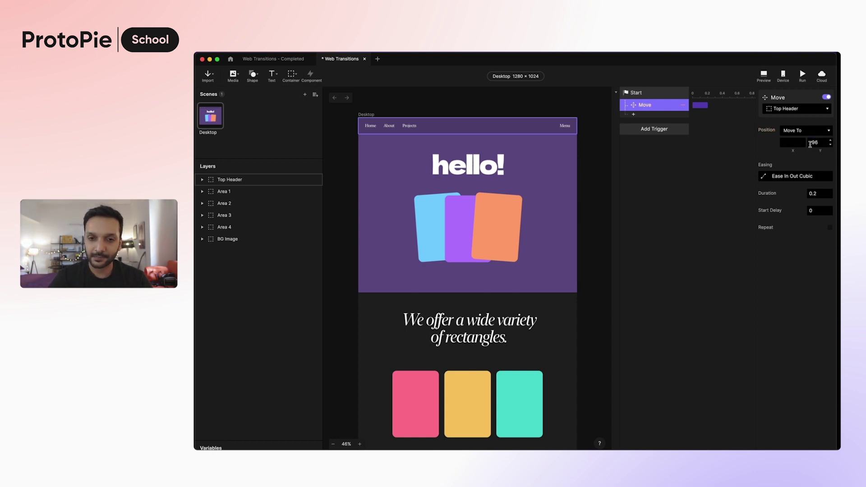
# Step: Add an Opacity response fading Top Header to 0
pyautogui.click(643, 117)
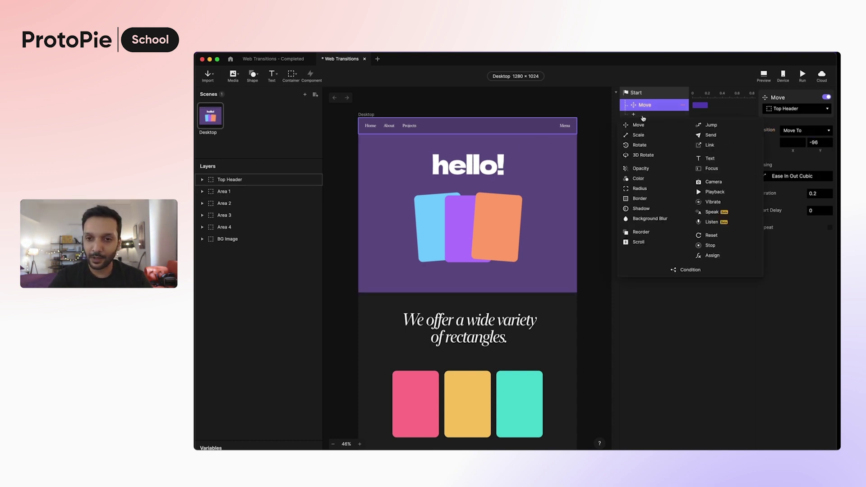
pyautogui.click(648, 169)
pyautogui.moveTo(802, 145); pyautogui.dragTo(778, 144)
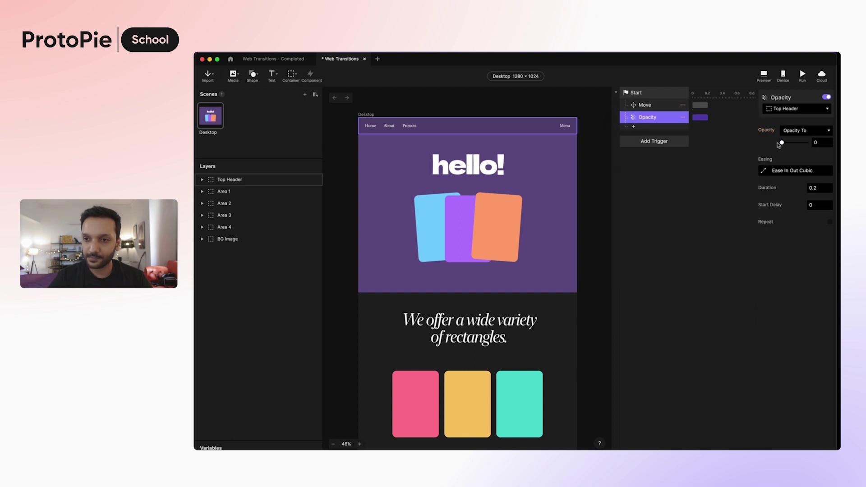
# Step: Add an Opacity response fading the hello! text layer to 0
pyautogui.click(490, 169)
pyautogui.click(490, 169)
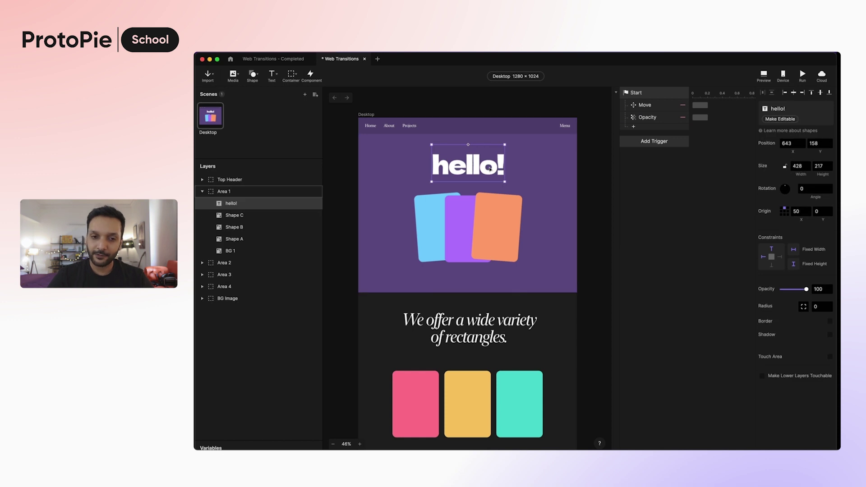
pyautogui.click(653, 130)
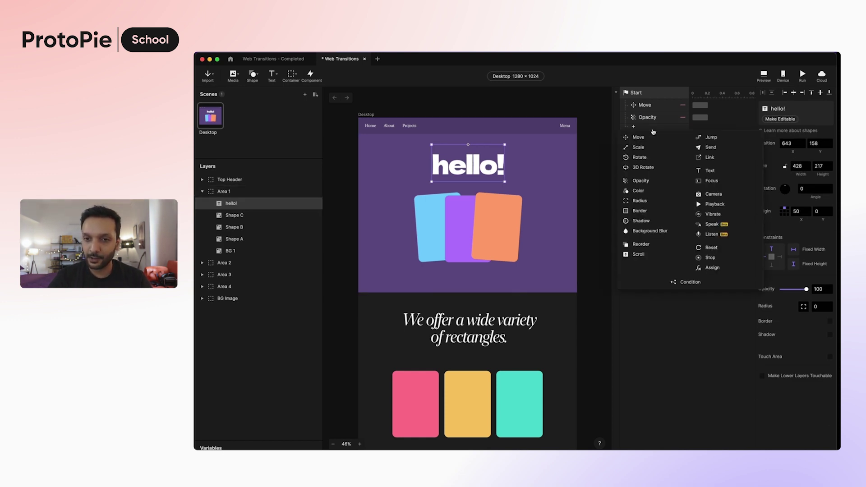
pyautogui.click(655, 185)
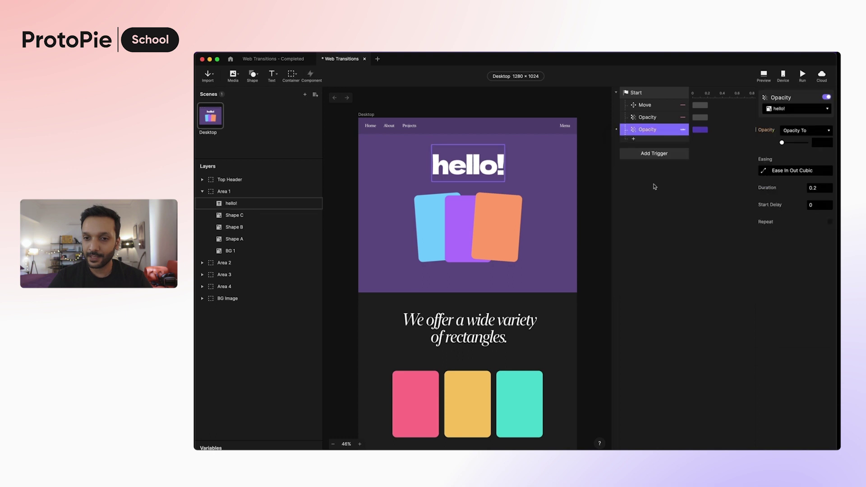
pyautogui.click(781, 142)
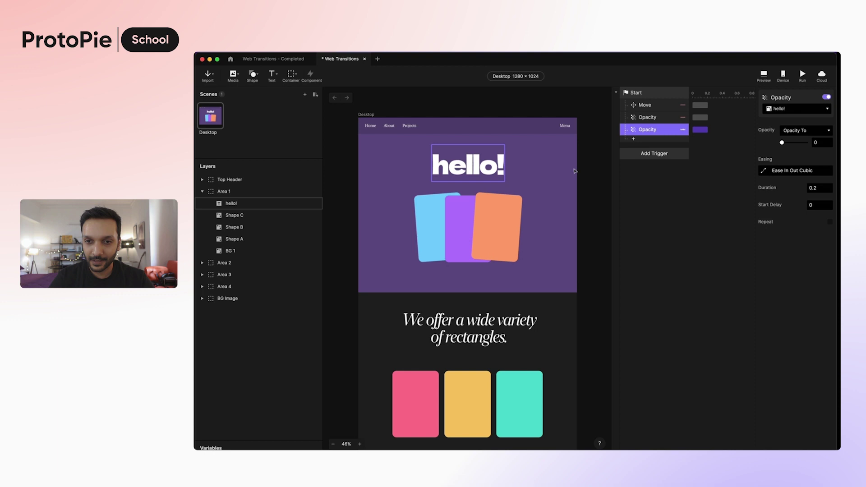
# Step: Add an Opacity response fading the blue Shape A card to 0
pyautogui.click(429, 232)
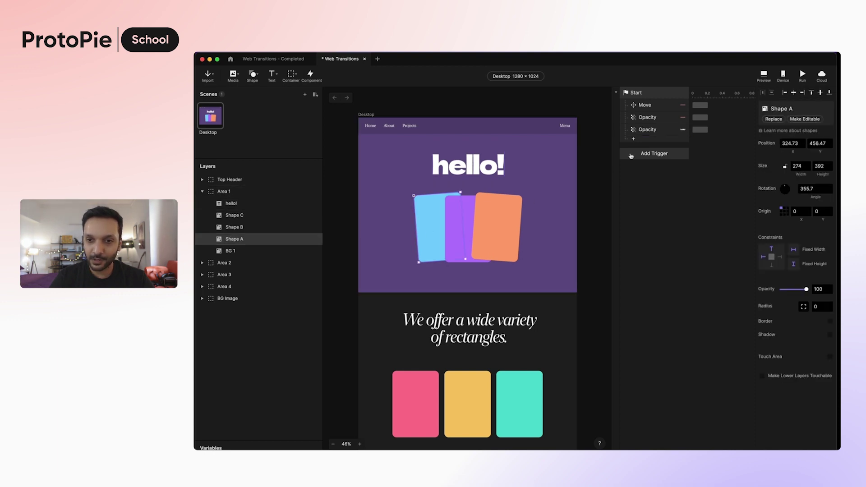
pyautogui.click(634, 140)
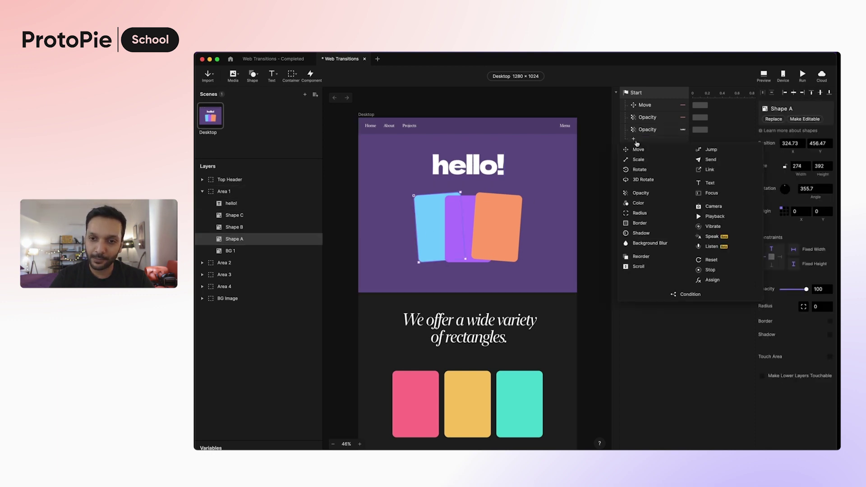
pyautogui.click(641, 193)
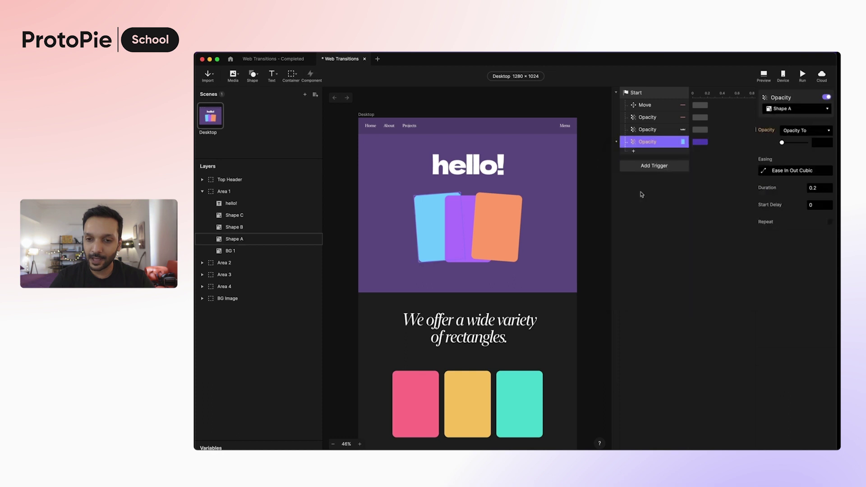
pyautogui.click(780, 144)
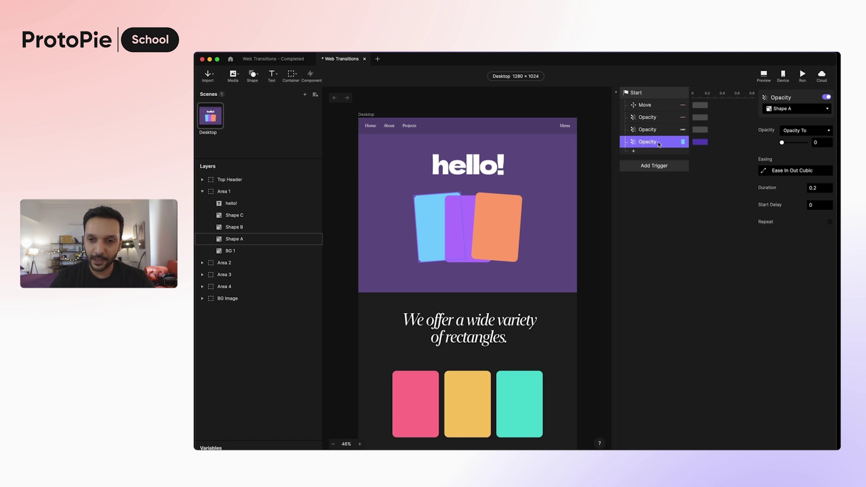
# Step: Duplicate the Shape A fade twice and retarget the copies to Shape B and Shape C
pyautogui.press('super+d')
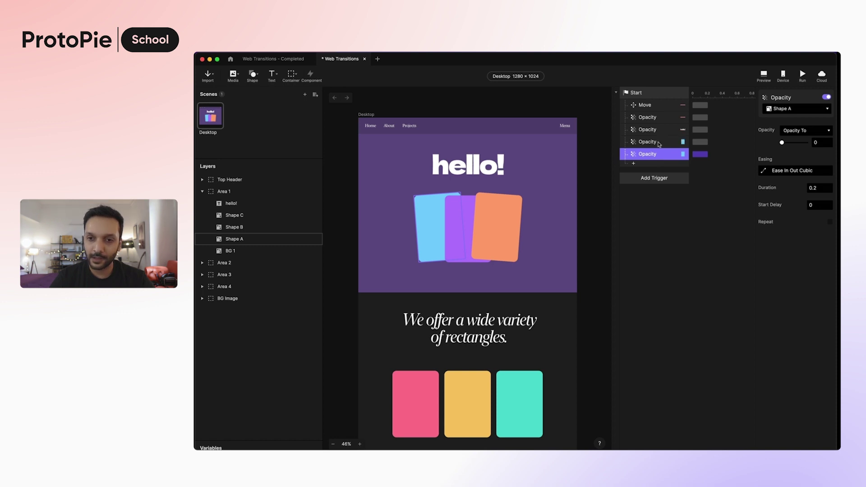
pyautogui.press('super+d')
pyautogui.click(658, 154)
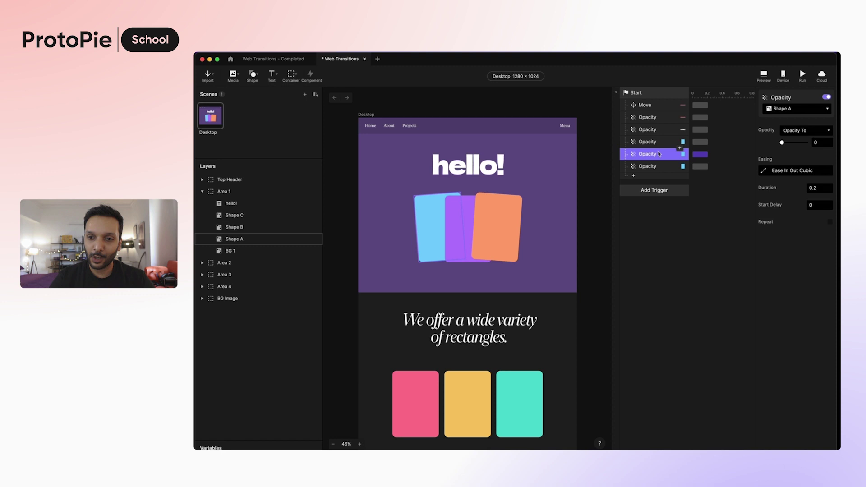
pyautogui.click(790, 110)
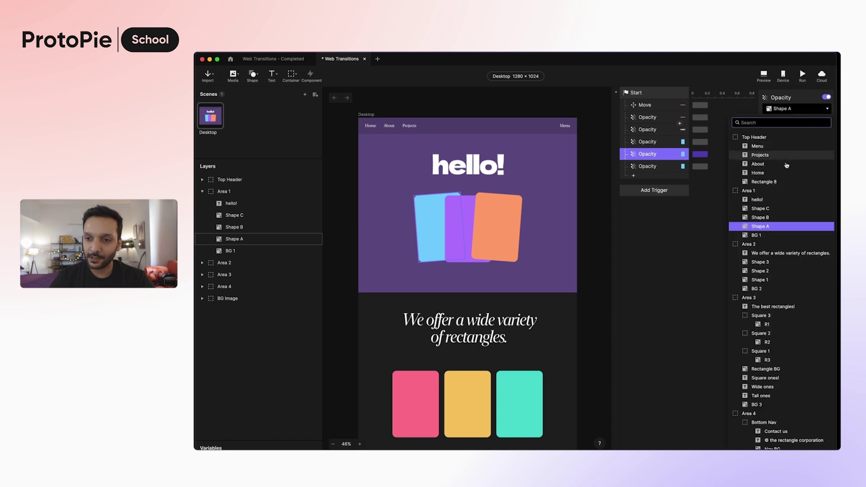
pyautogui.click(767, 210)
pyautogui.click(658, 166)
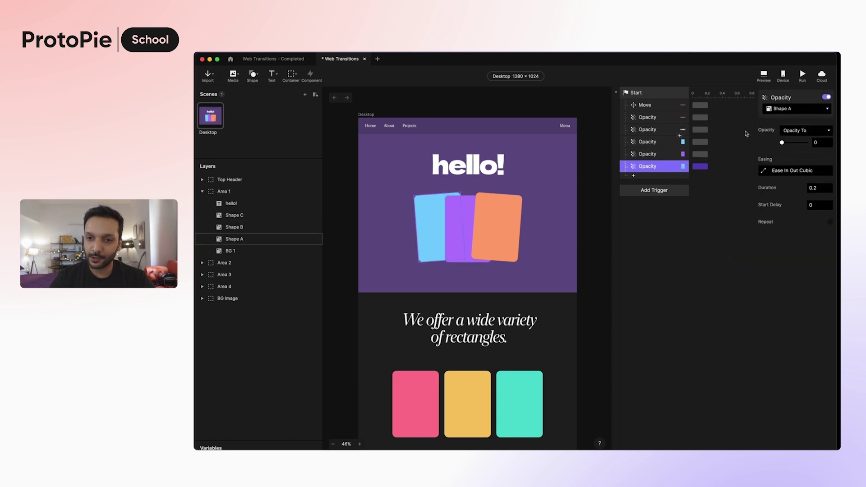
pyautogui.click(793, 109)
pyautogui.click(786, 208)
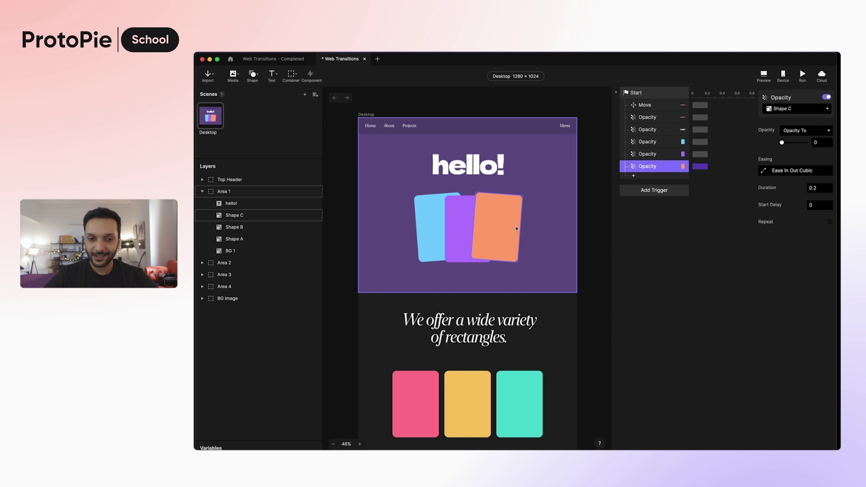
# Step: Add a Move response targeting Shape A in Move By mode with Y 100
pyautogui.click(633, 175)
pyautogui.click(638, 187)
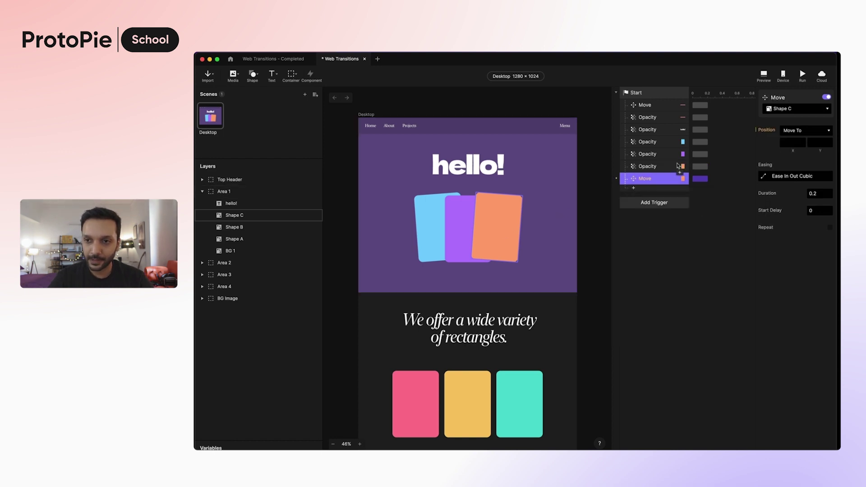
pyautogui.click(787, 113)
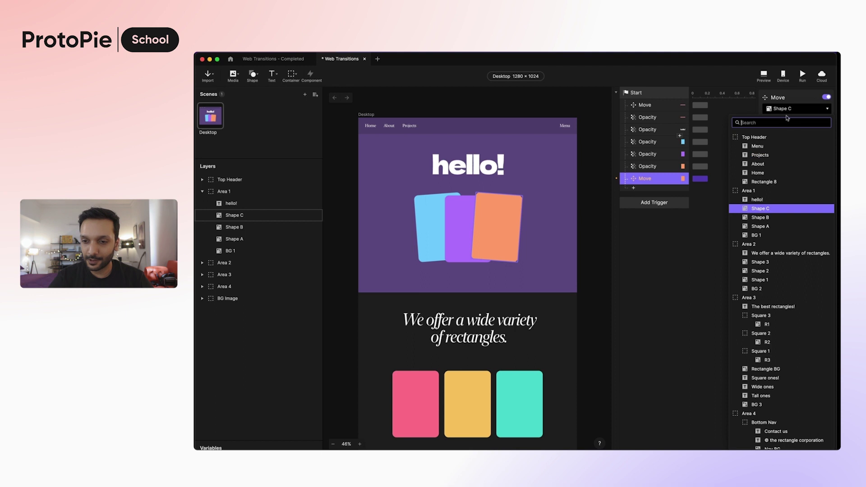
pyautogui.click(775, 224)
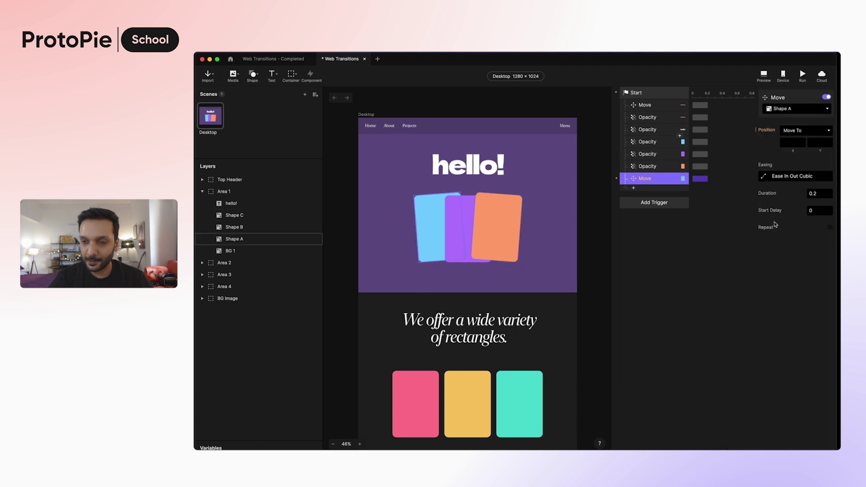
pyautogui.click(804, 131)
pyautogui.click(794, 123)
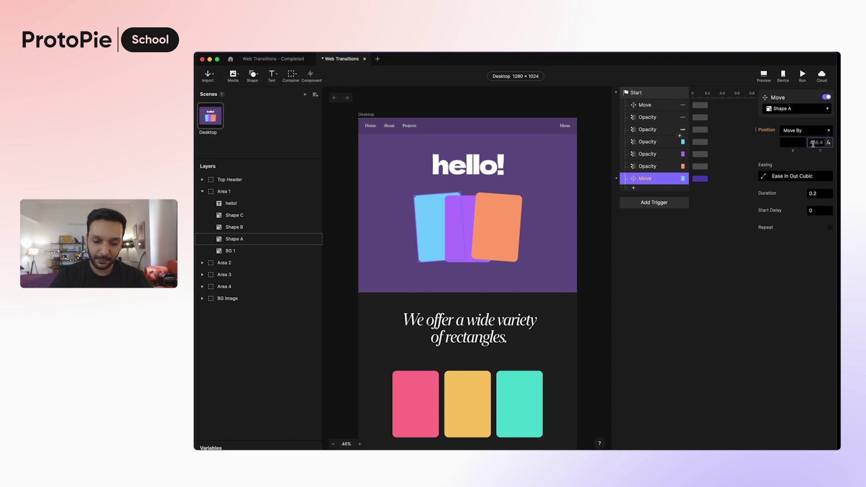
pyautogui.write('100')
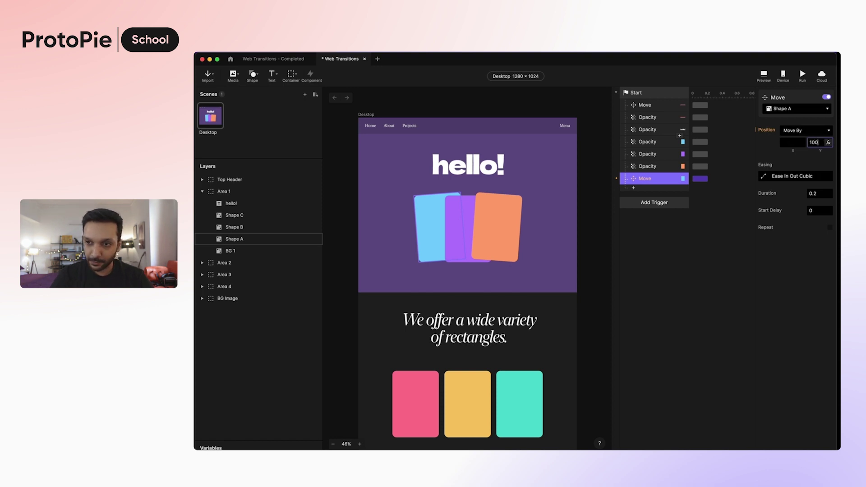
pyautogui.press('Return')
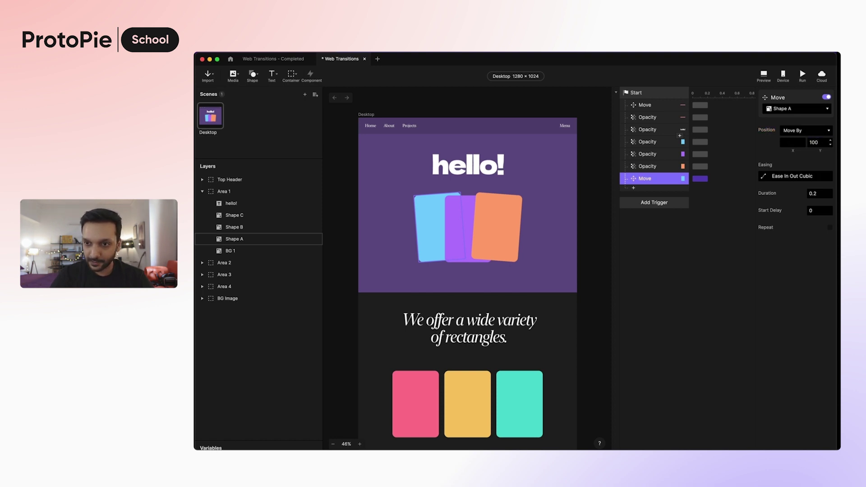
pyautogui.click(810, 134)
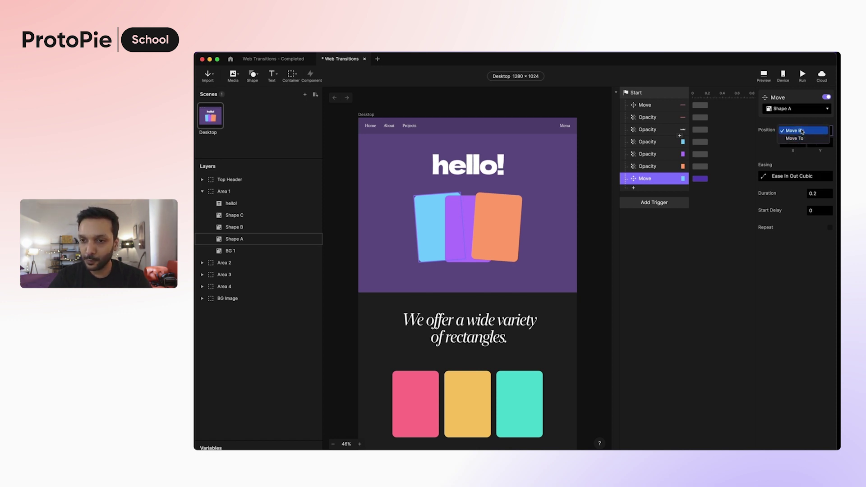
pyautogui.click(801, 131)
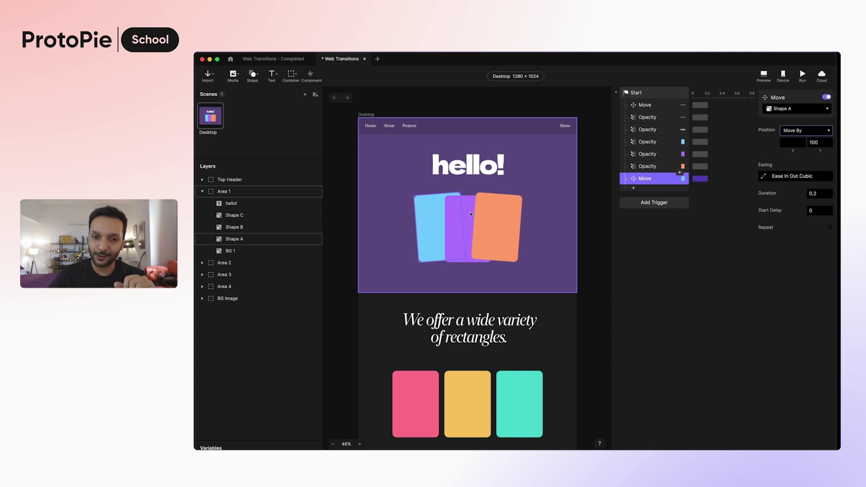
# Step: Duplicate the Move By 100 response twice and retarget the copies to Shape B and Shape C
pyautogui.click(649, 183)
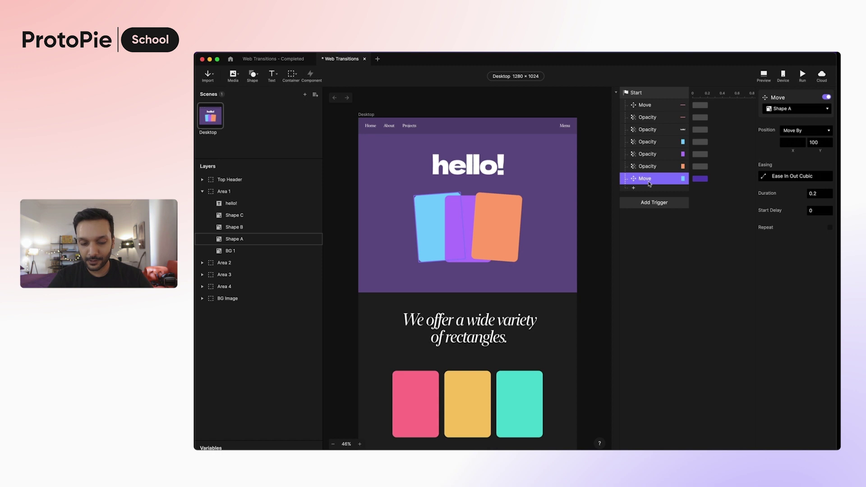
pyautogui.press('super+d')
pyautogui.press('super+d')
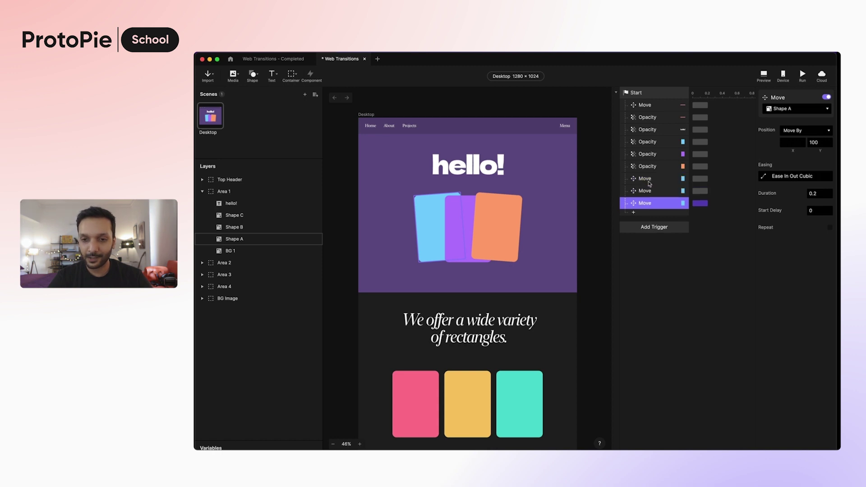
pyautogui.click(653, 193)
pyautogui.click(787, 109)
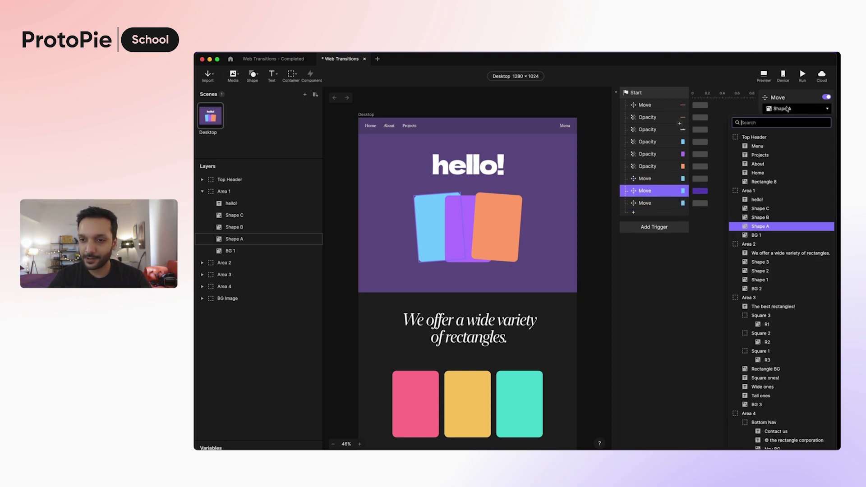
pyautogui.click(776, 219)
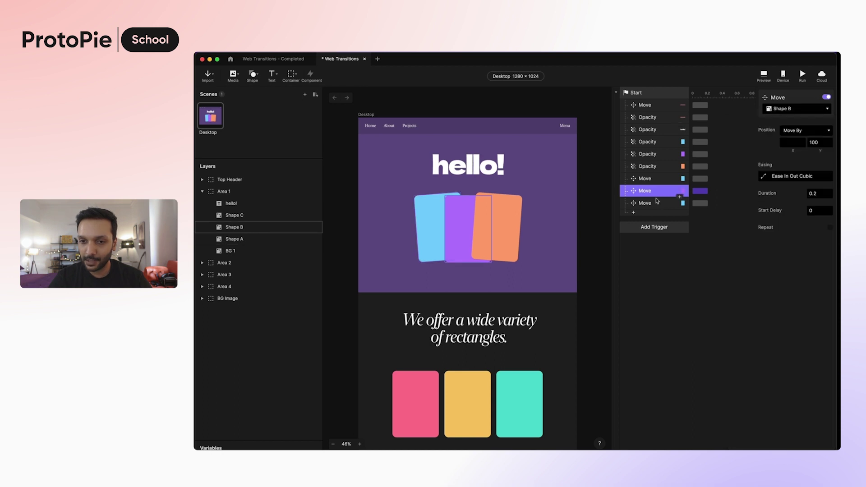
pyautogui.click(655, 203)
pyautogui.click(798, 108)
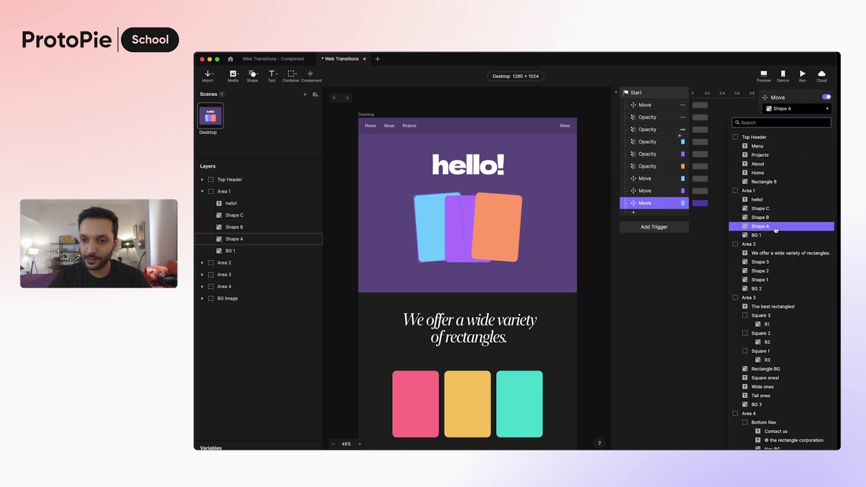
pyautogui.click(775, 210)
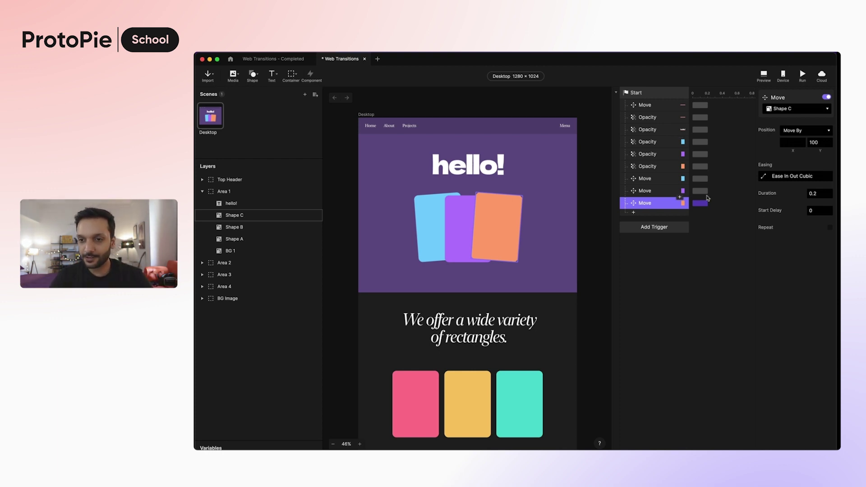
# Step: Set the duration of all nine Start responses to 0
pyautogui.keyDown('shift'); pyautogui.click(650, 108); pyautogui.keyUp('shift')
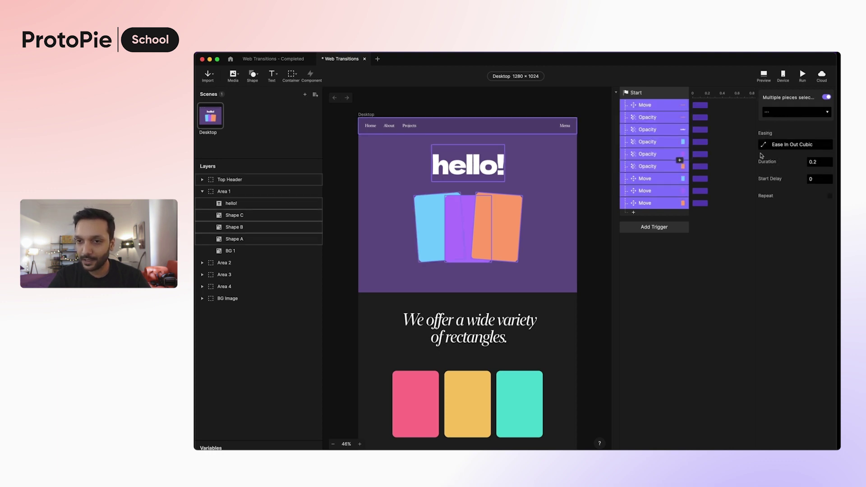
pyautogui.click(820, 161)
pyautogui.write('0')
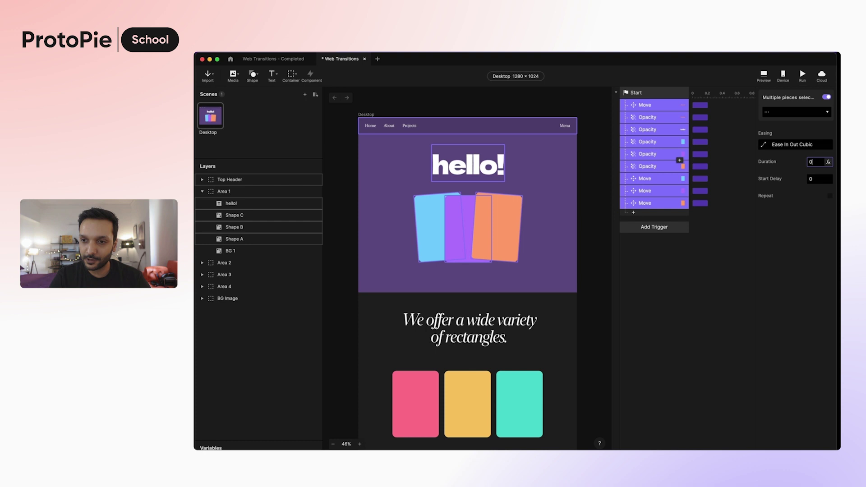
pyautogui.press('Return')
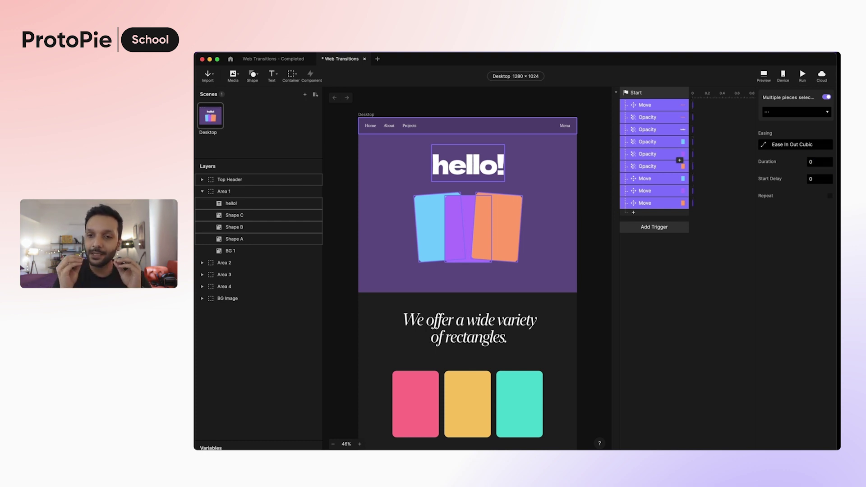
pyautogui.click(763, 76)
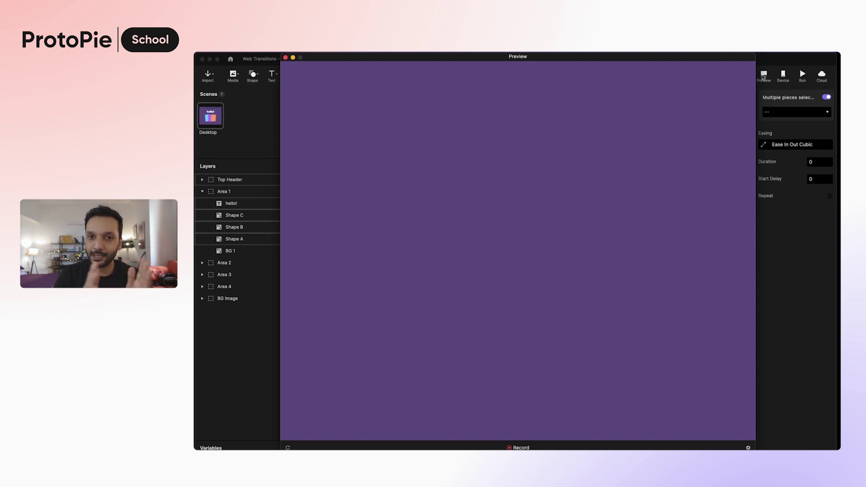
pyautogui.click(779, 133)
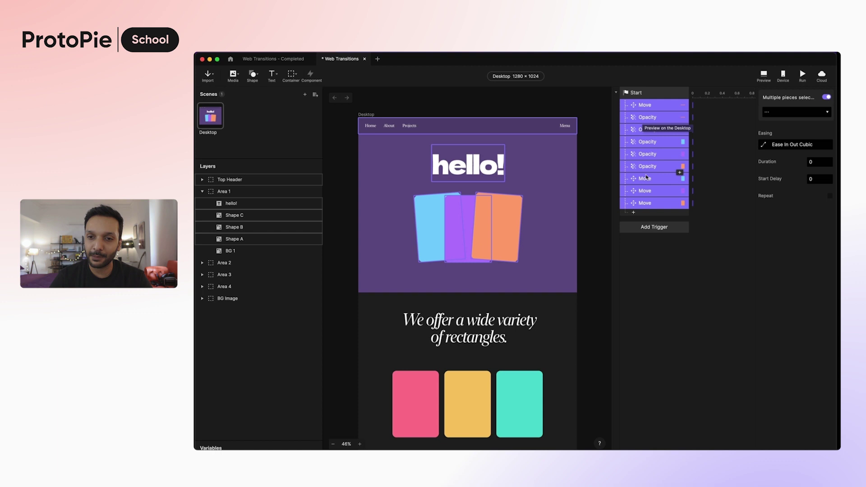
pyautogui.click(764, 75)
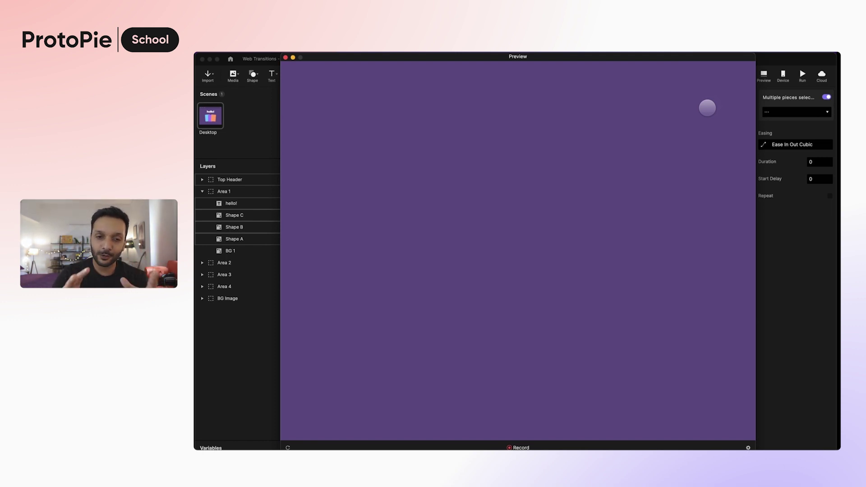
# Step: Close the prototype preview and add a second Start trigger below the first
pyautogui.press('super+w')
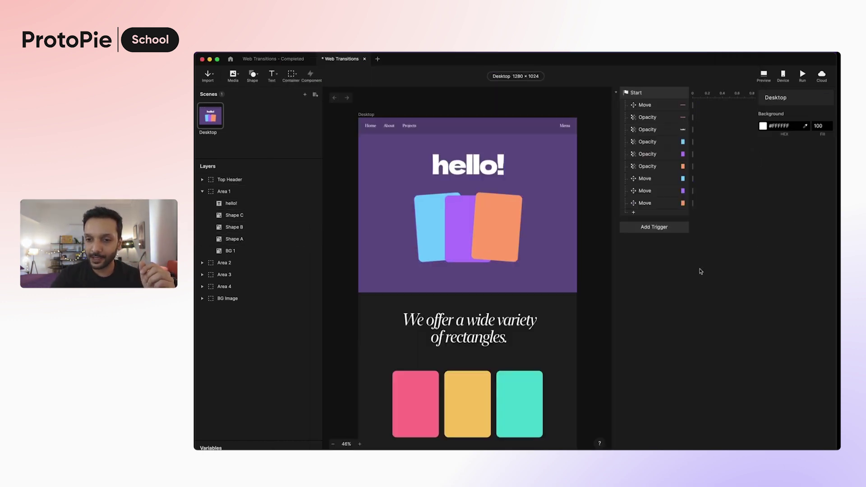
pyautogui.click(670, 232)
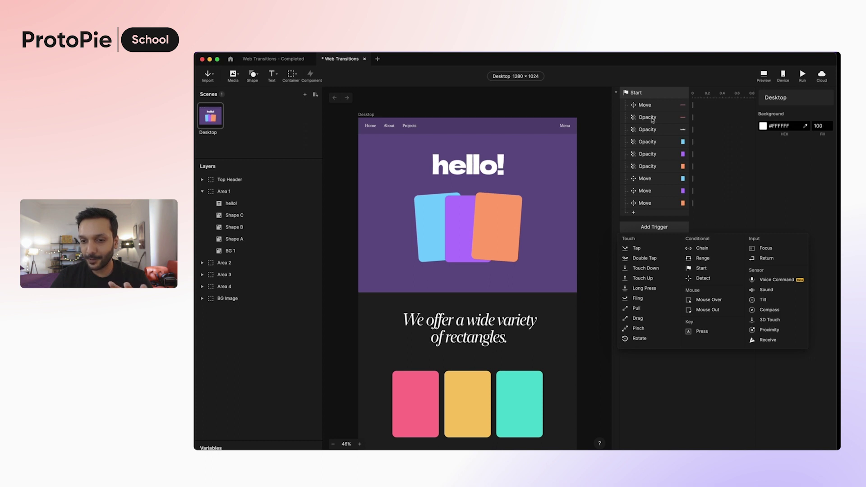
pyautogui.click(696, 268)
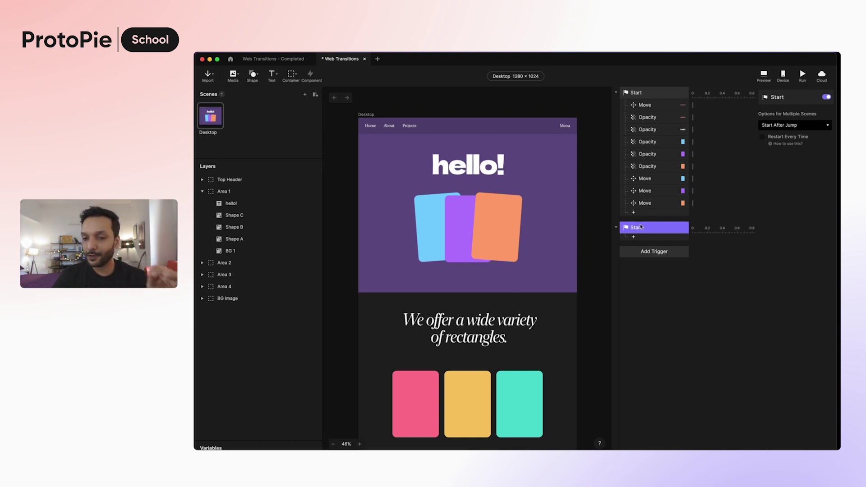
# Step: Add a Reset response for the Top Header layer under the second Start trigger
pyautogui.click(634, 237)
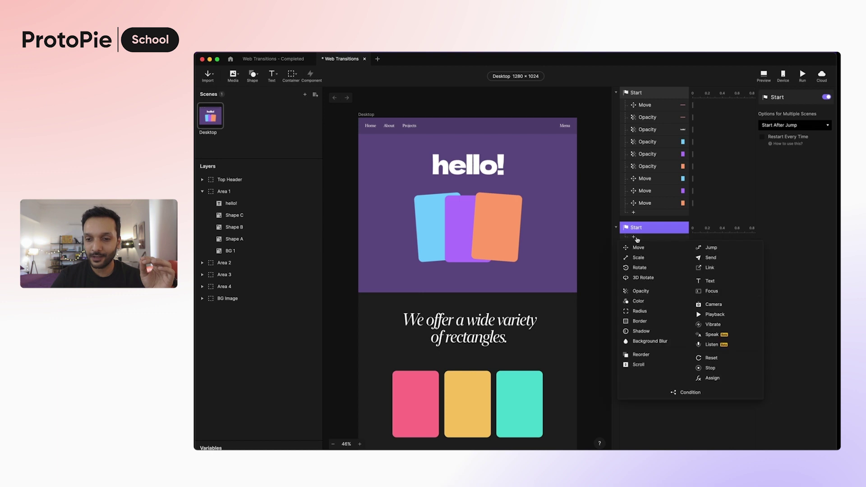
pyautogui.click(711, 359)
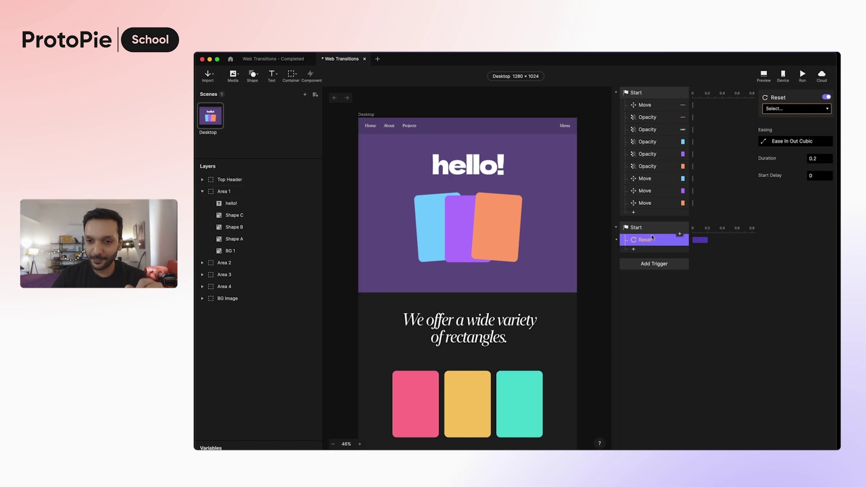
pyautogui.click(786, 109)
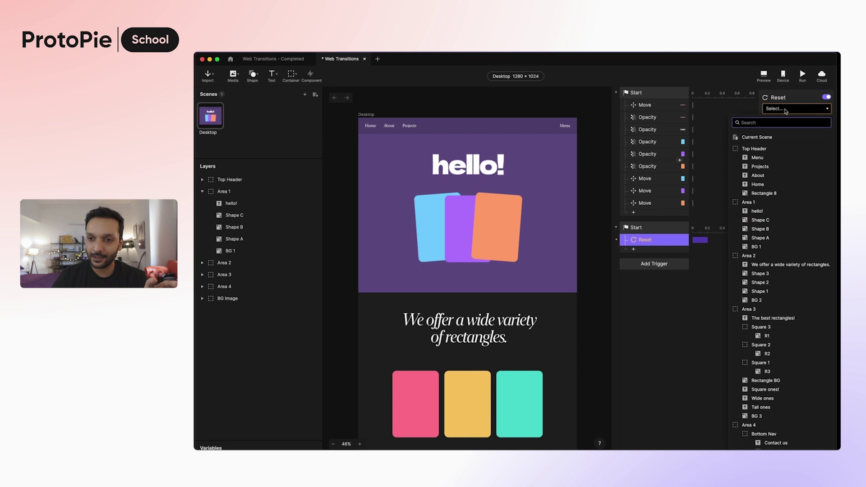
pyautogui.click(779, 151)
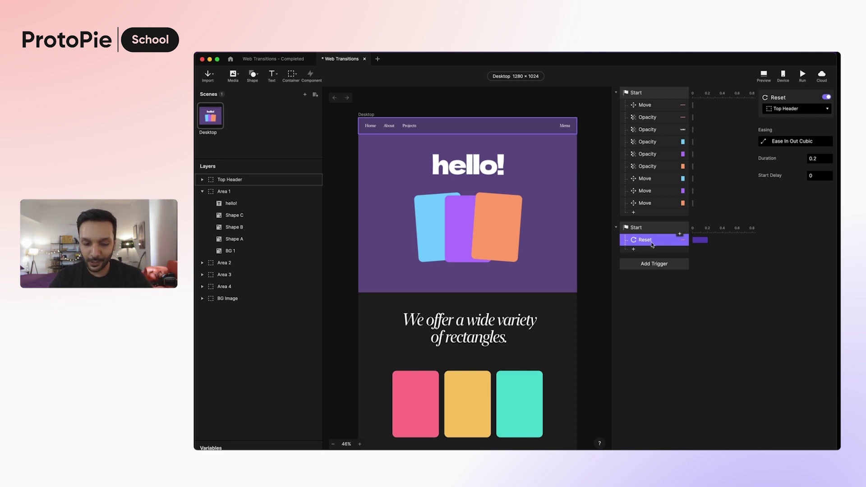
# Step: Duplicate the Reset response four times, retargeting the copies to hello!, Shape A, Shape B and Shape C
pyautogui.press('super+d')
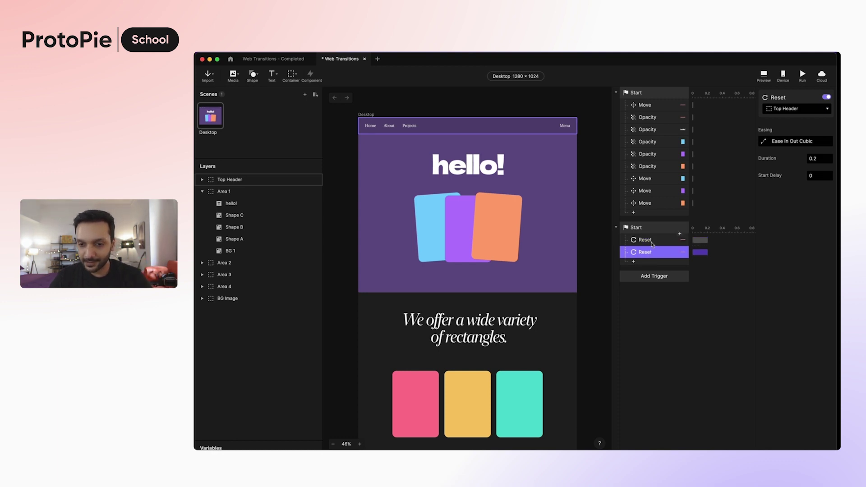
pyautogui.click(786, 110)
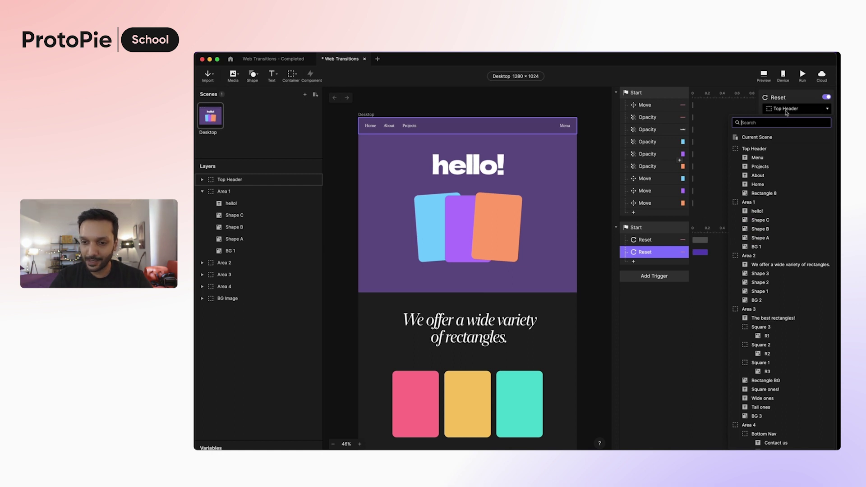
pyautogui.click(770, 212)
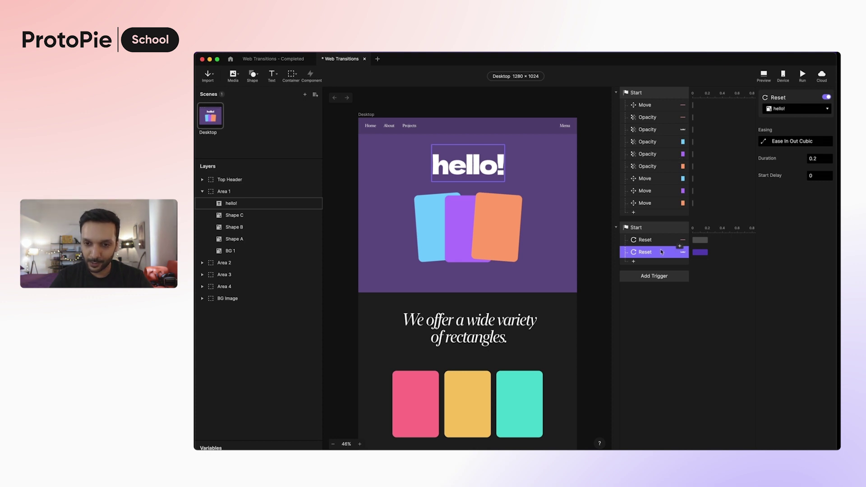
pyautogui.press('super+d')
pyautogui.click(793, 110)
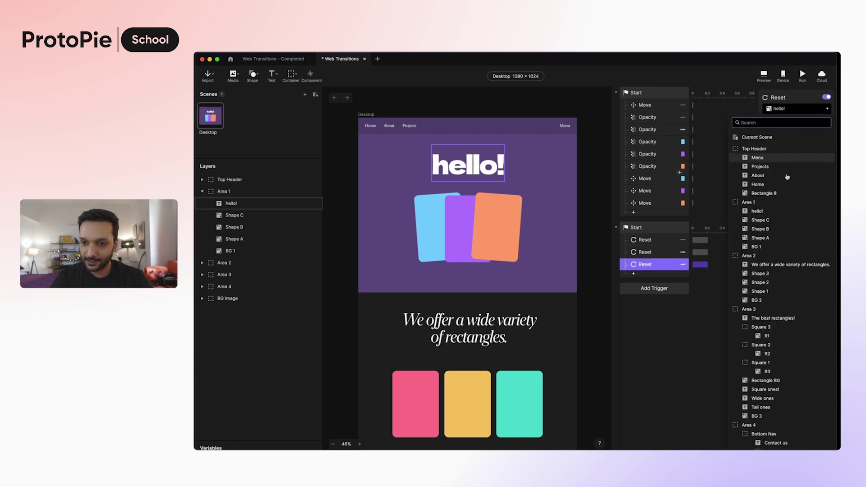
pyautogui.click(780, 237)
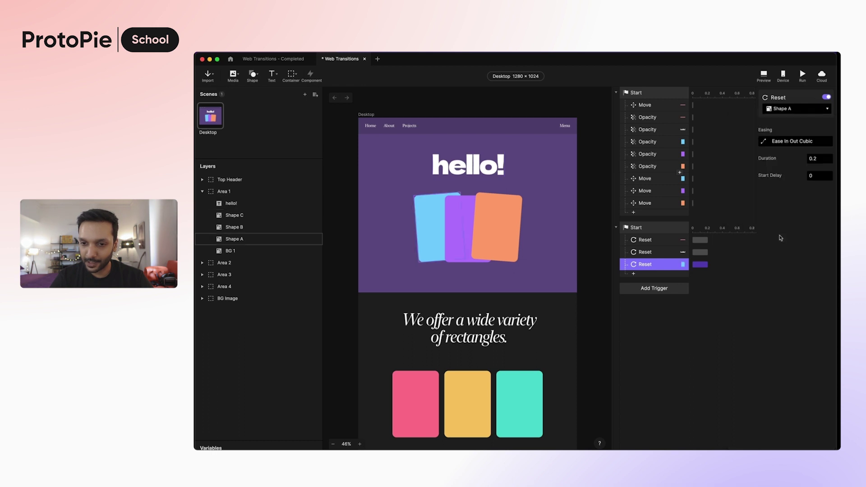
pyautogui.press('super+d')
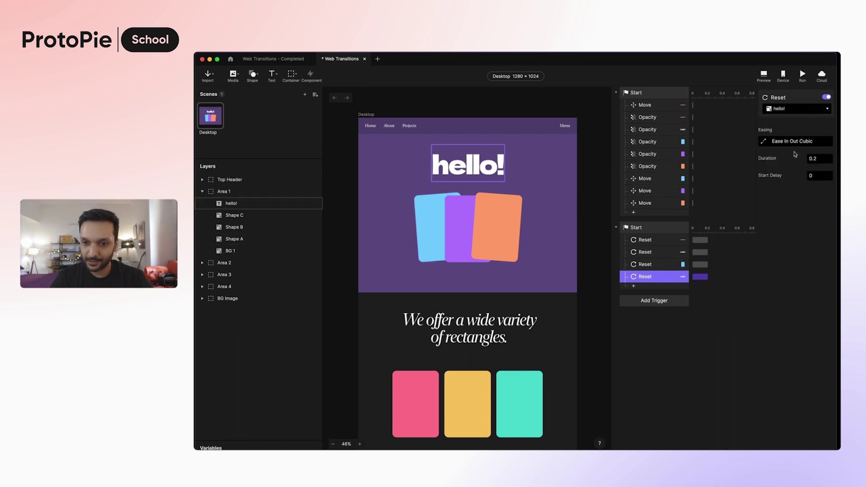
pyautogui.click(806, 115)
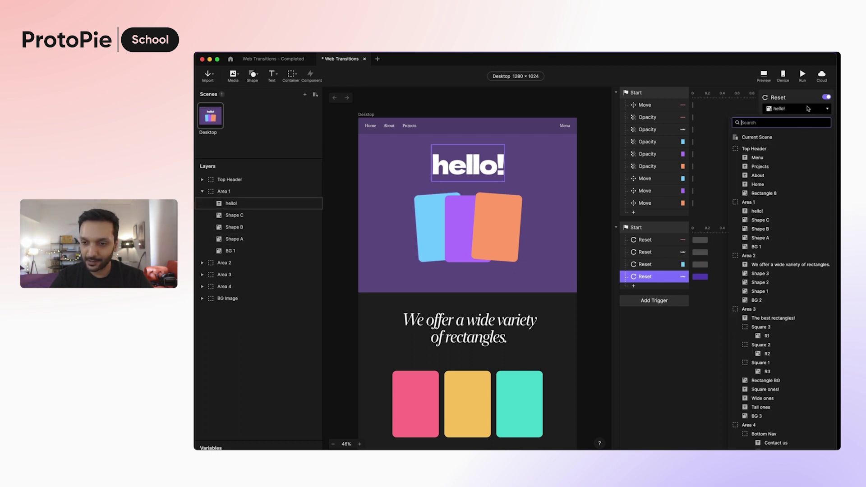
pyautogui.click(790, 228)
pyautogui.press('super+d')
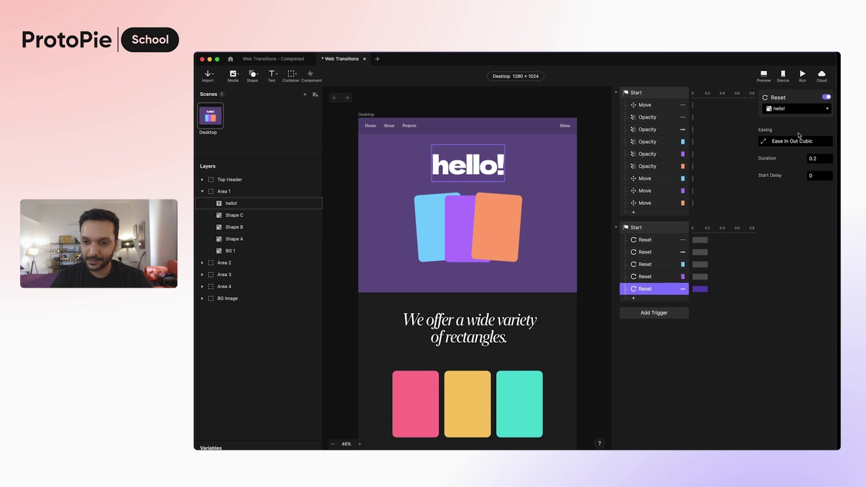
pyautogui.click(803, 108)
pyautogui.click(790, 220)
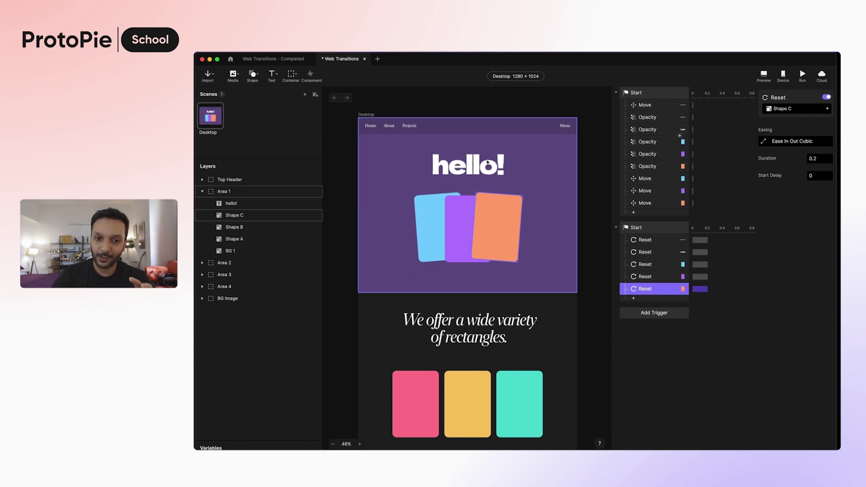
pyautogui.click(762, 77)
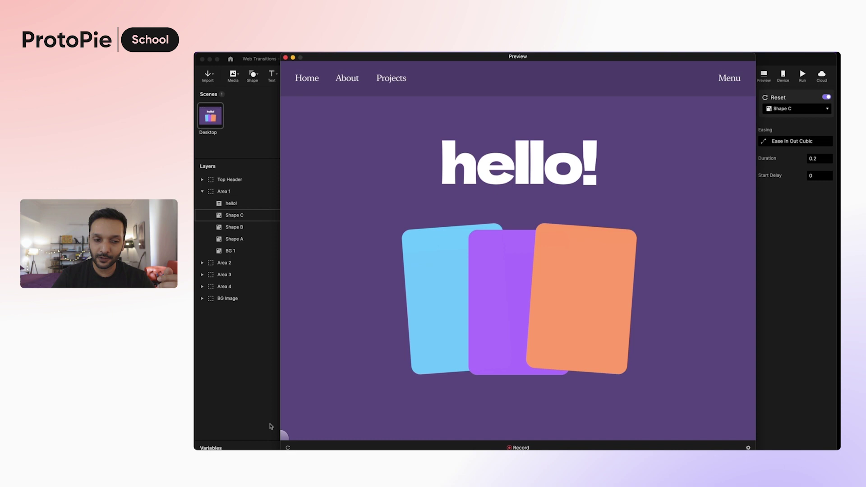
pyautogui.press('super+w')
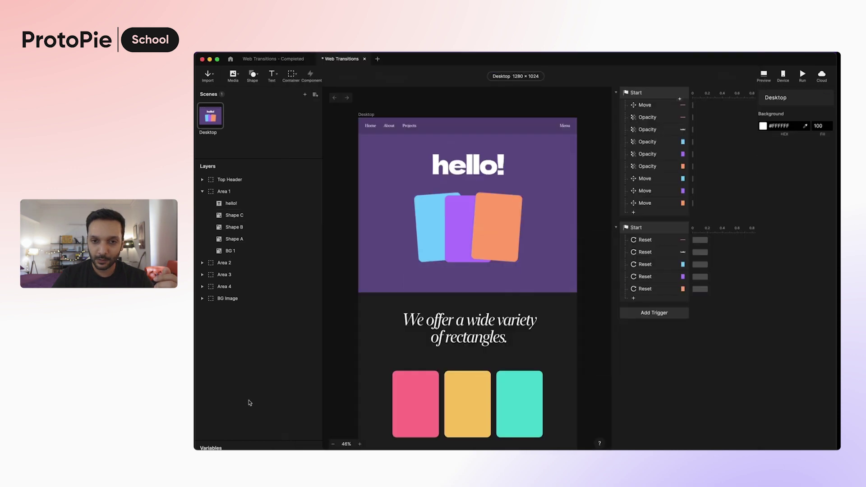
# Step: Select all five Reset responses and change their duration from 0.2 to 0.5 seconds
pyautogui.click(650, 242)
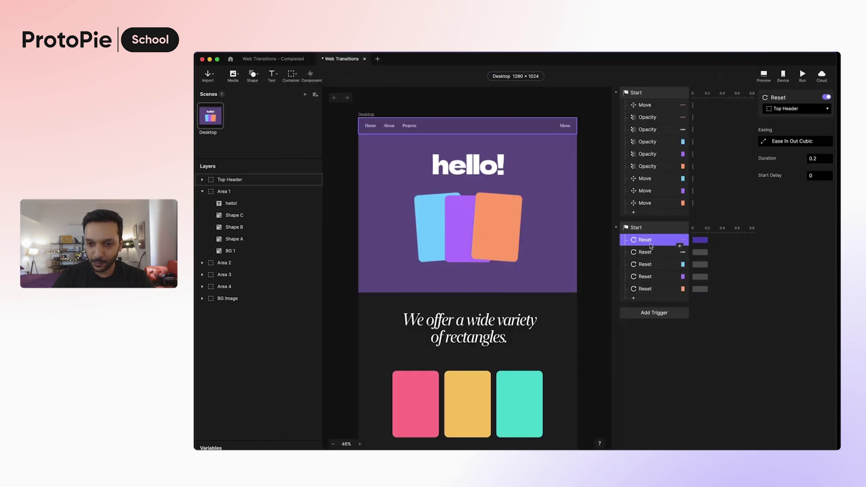
pyautogui.keyDown('shift'); pyautogui.click(653, 289); pyautogui.keyUp('shift')
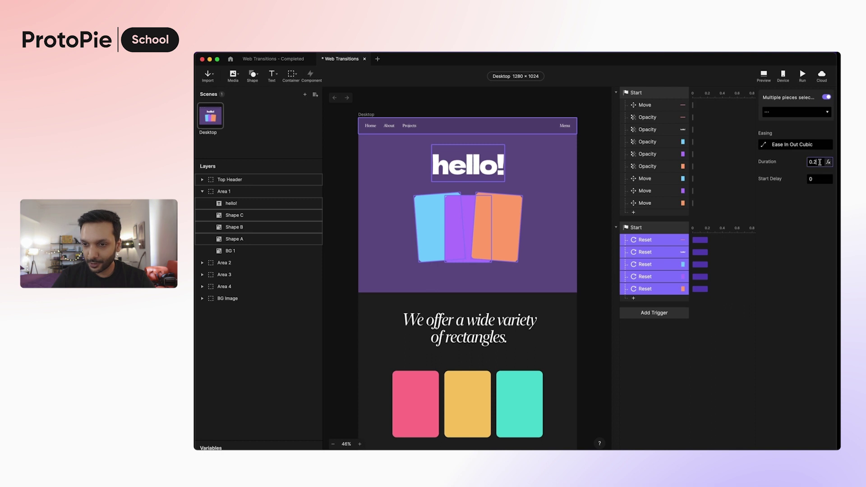
pyautogui.press('BackSpace')
pyautogui.write('5')
pyautogui.press('Return')
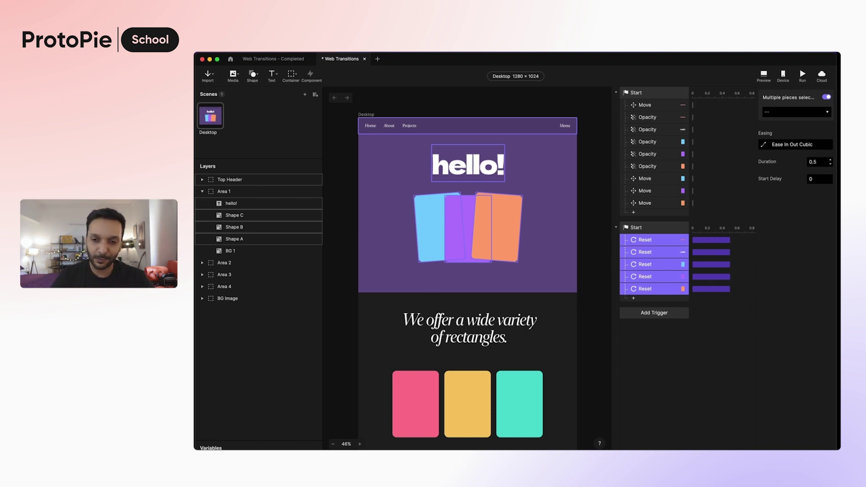
# Step: Give the Reset responses start delays: hello! 0.2, Shape A 0.1, Shape B 0.2, Shape C 0.3 seconds
pyautogui.click(660, 249)
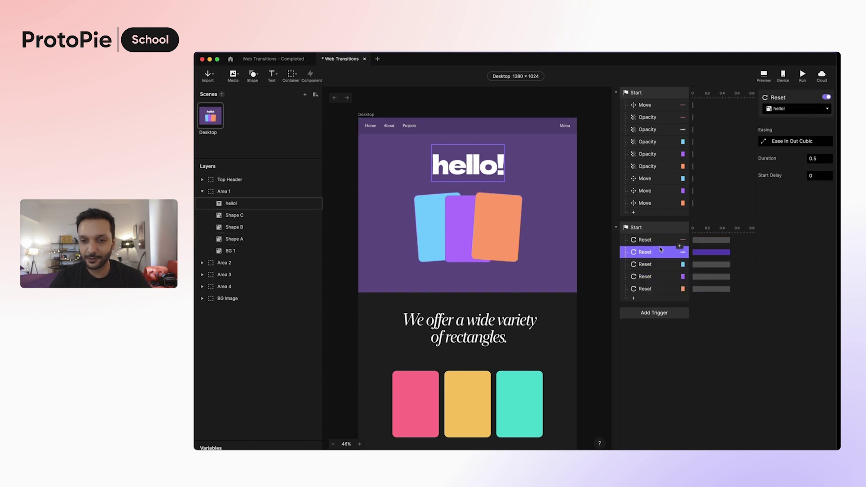
pyautogui.click(661, 244)
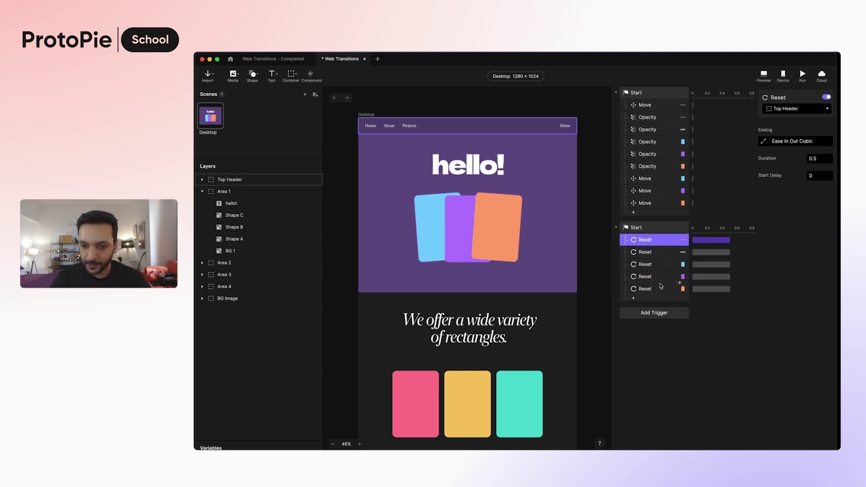
pyautogui.click(660, 256)
pyautogui.moveTo(709, 256); pyautogui.dragTo(724, 255)
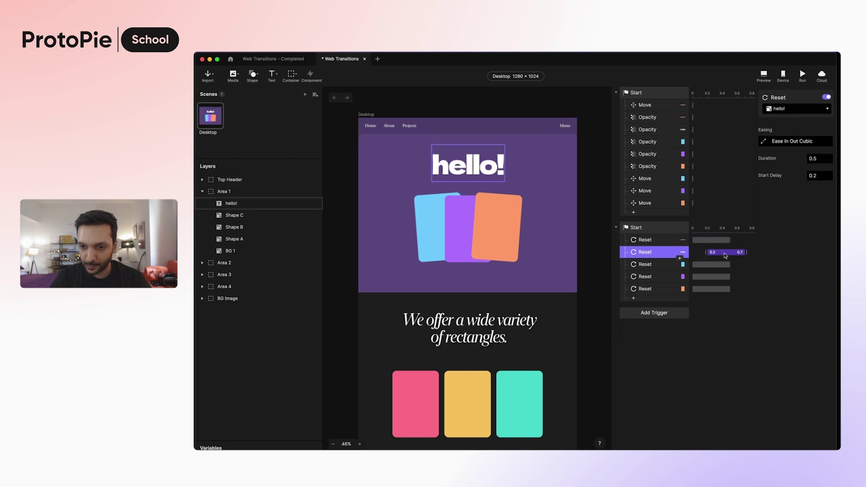
pyautogui.click(713, 269)
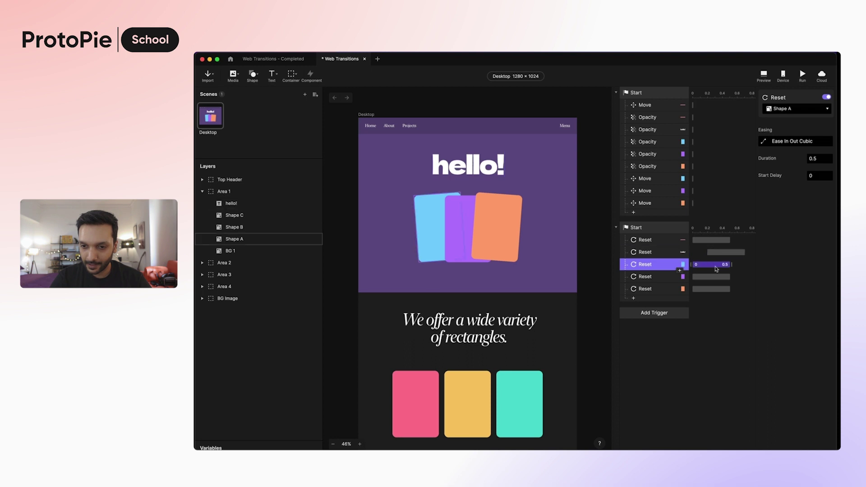
pyautogui.moveTo(717, 269); pyautogui.dragTo(736, 292)
pyautogui.click(717, 277)
pyautogui.click(714, 289)
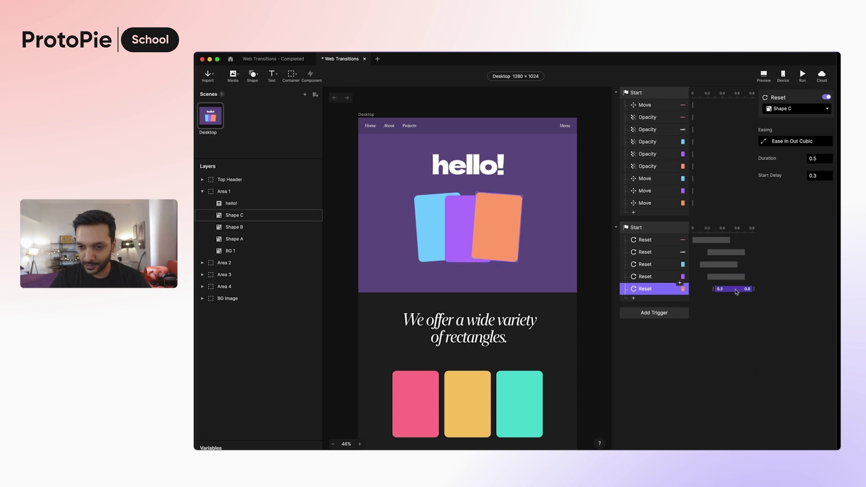
# Step: Preview the prototype and replay the staggered load animation twice
pyautogui.click(764, 76)
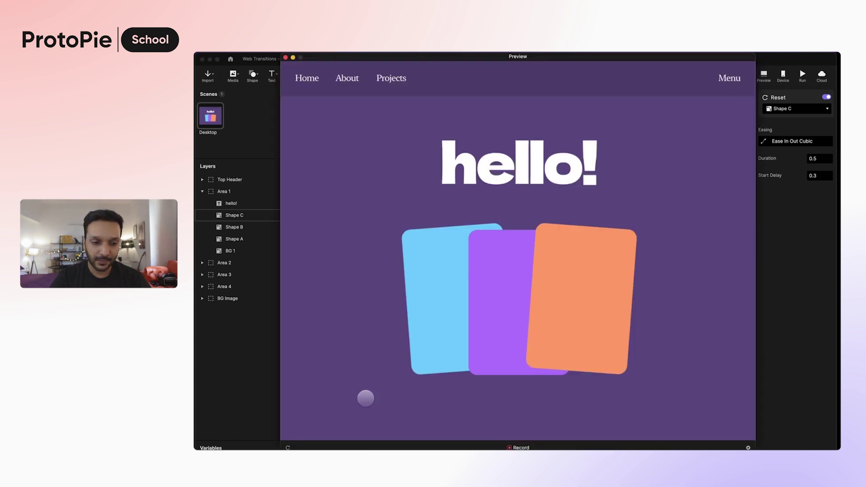
pyautogui.click(288, 447)
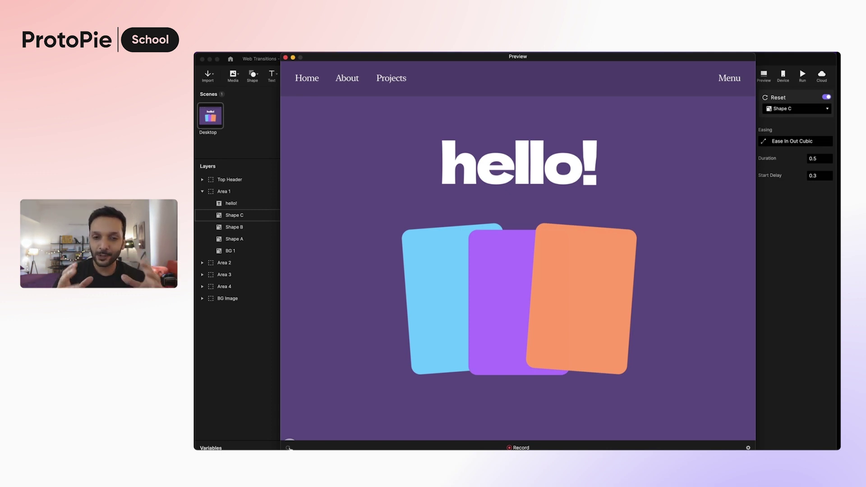
pyautogui.click(288, 447)
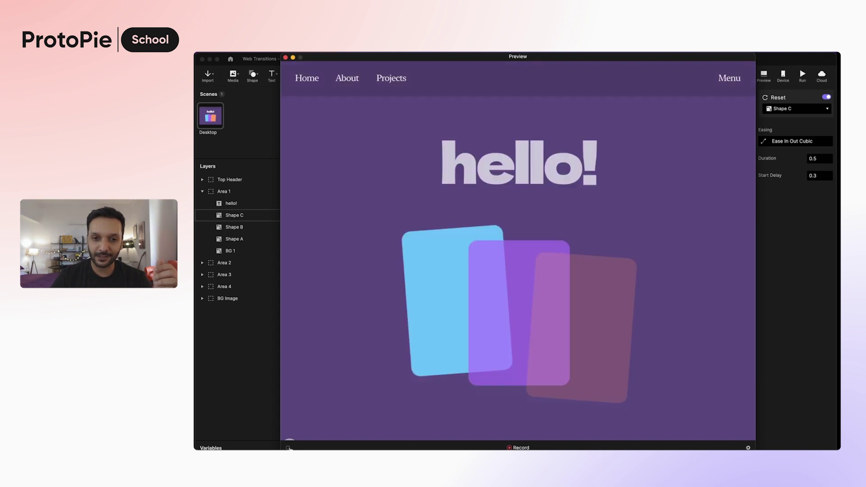